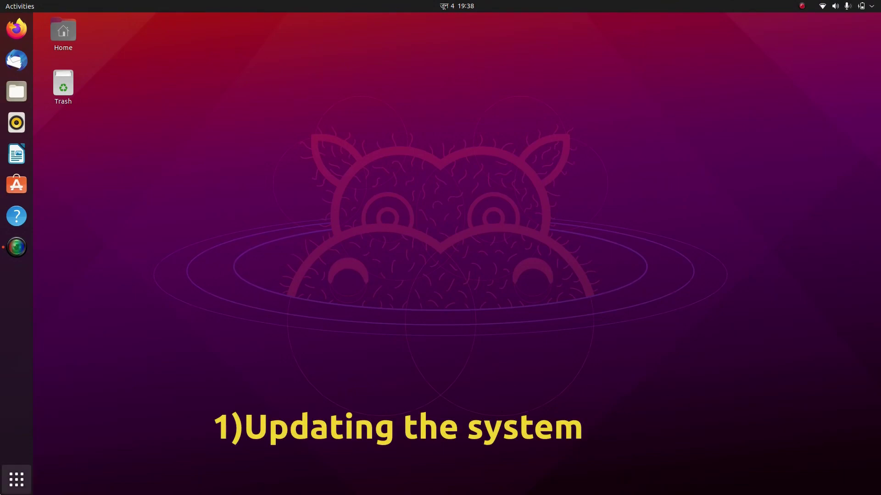
Open Software Updater to check for updates and review the list of available updates
click(17, 479)
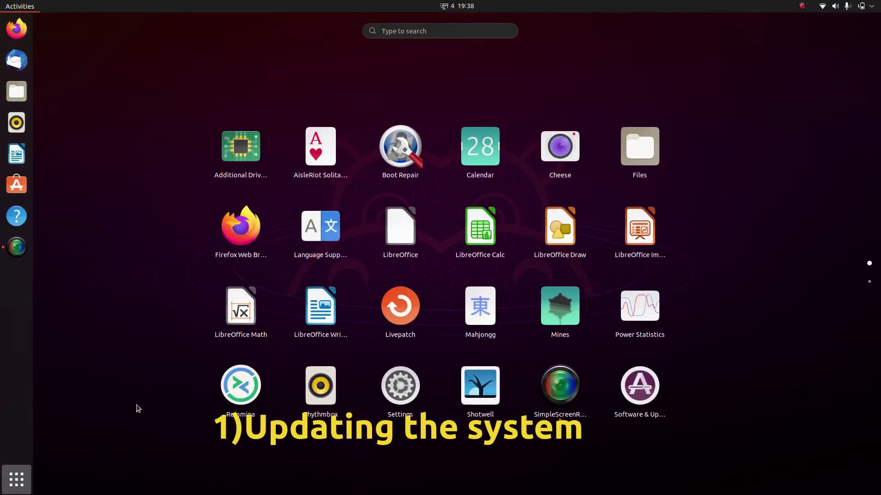
scroll(138, 408, down, 1)
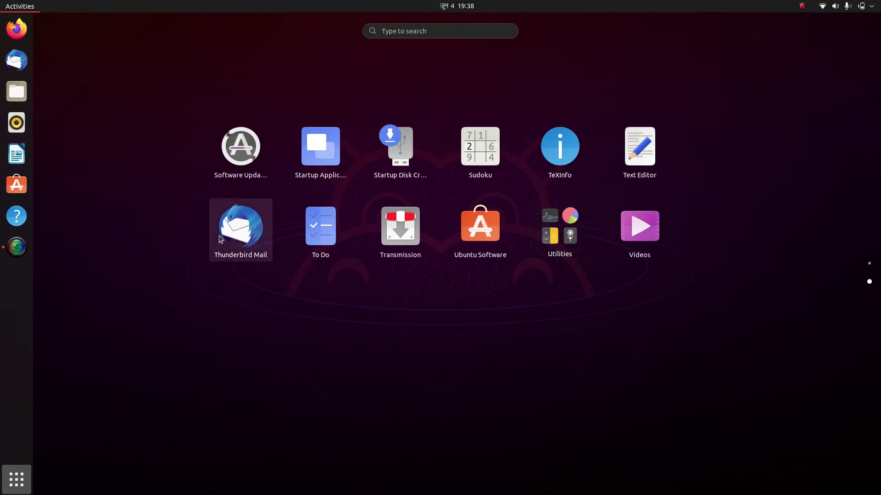
click(245, 128)
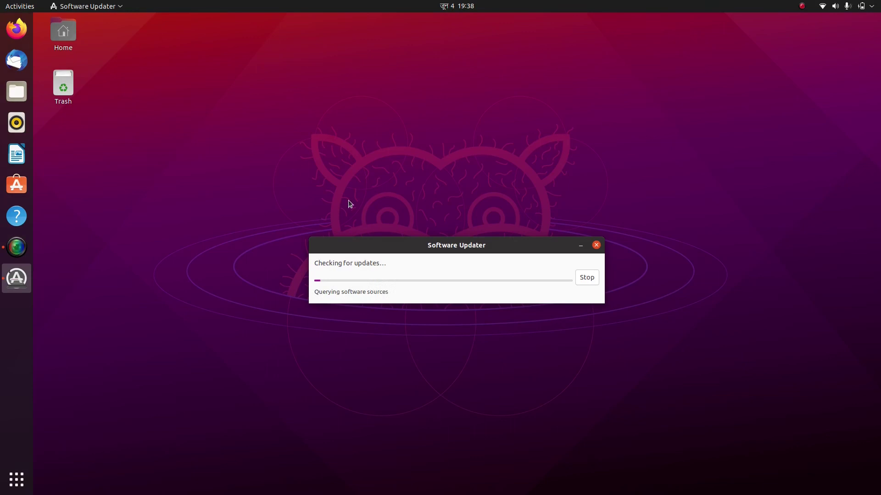
drag(455, 247, 376, 189)
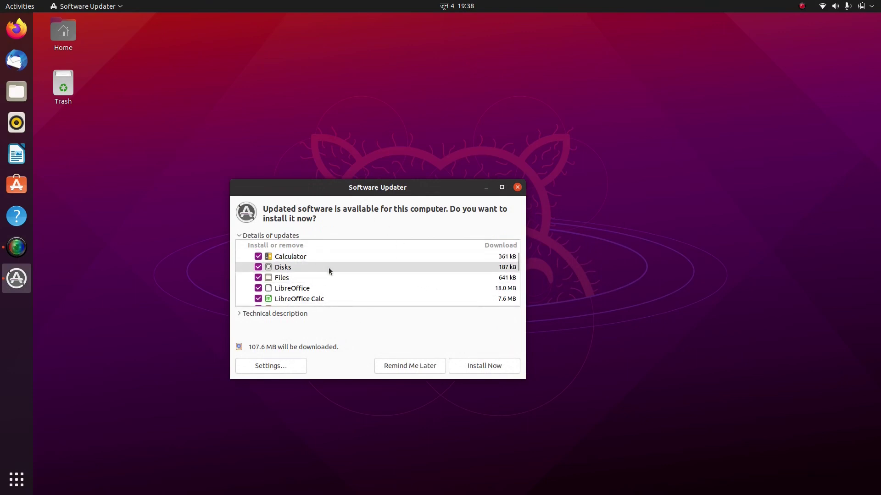
scroll(329, 269, down, 5)
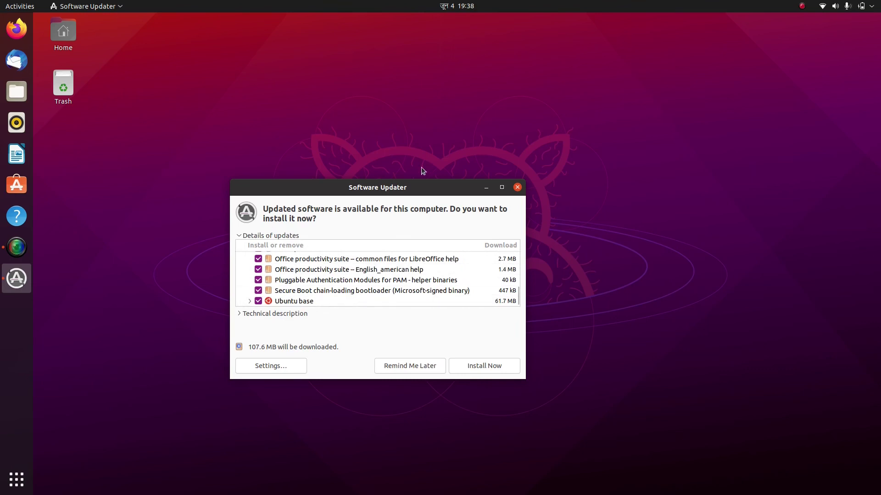
drag(402, 192, 411, 157)
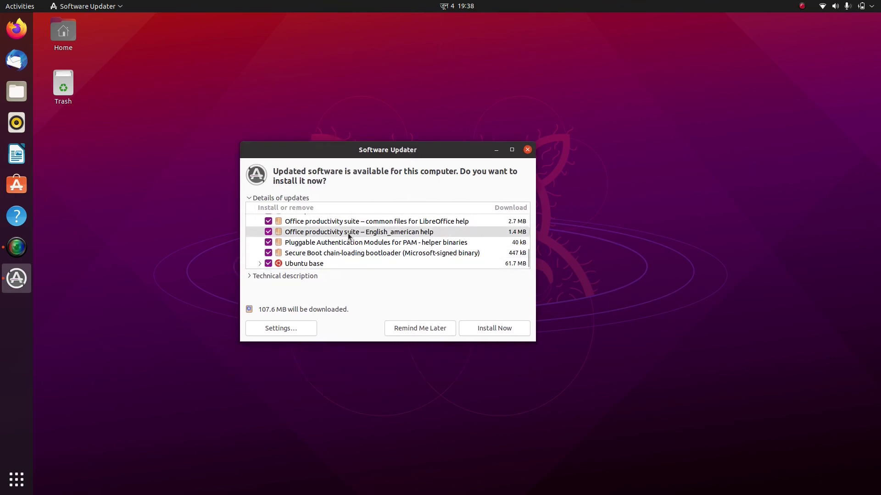
scroll(348, 243, up, 3)
scroll(349, 244, up, 4)
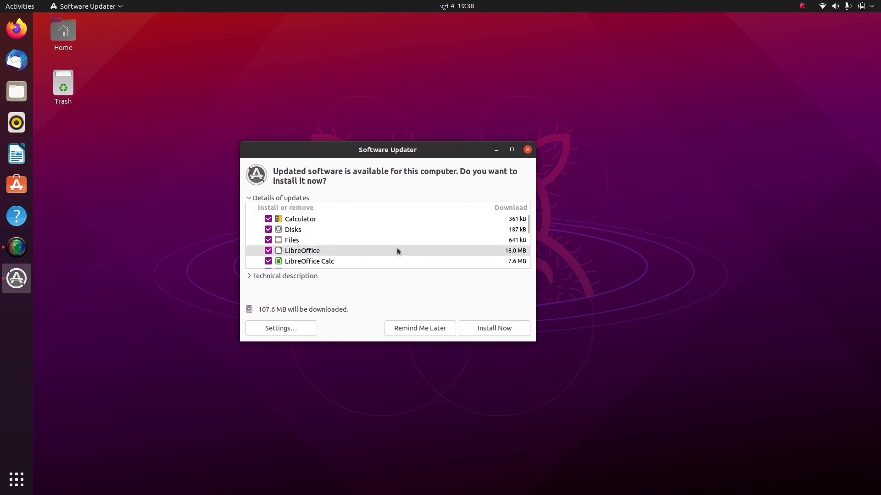
Install all the listed updates, authenticating with the account password, and close the updater once it finishes
click(511, 329)
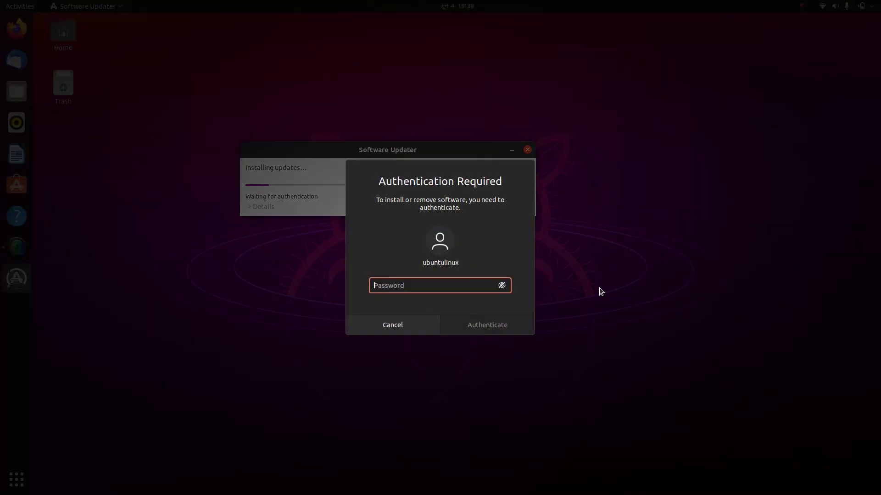
text(******)
key(Return)
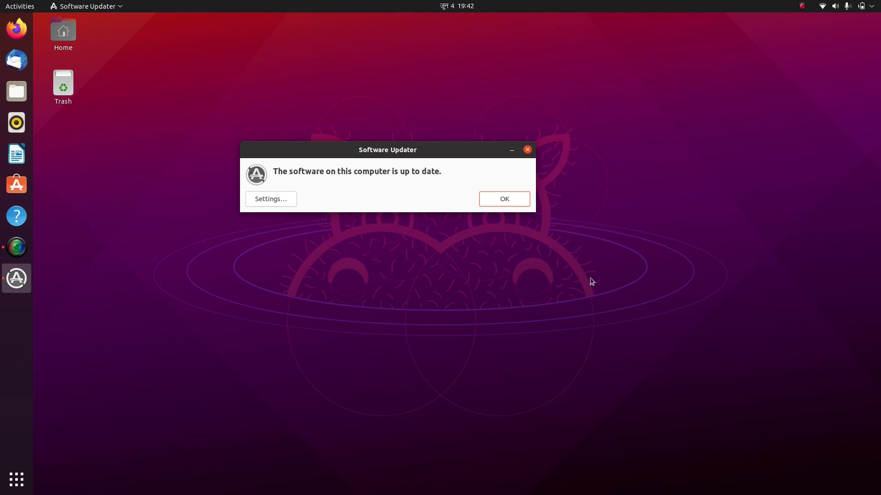
click(522, 200)
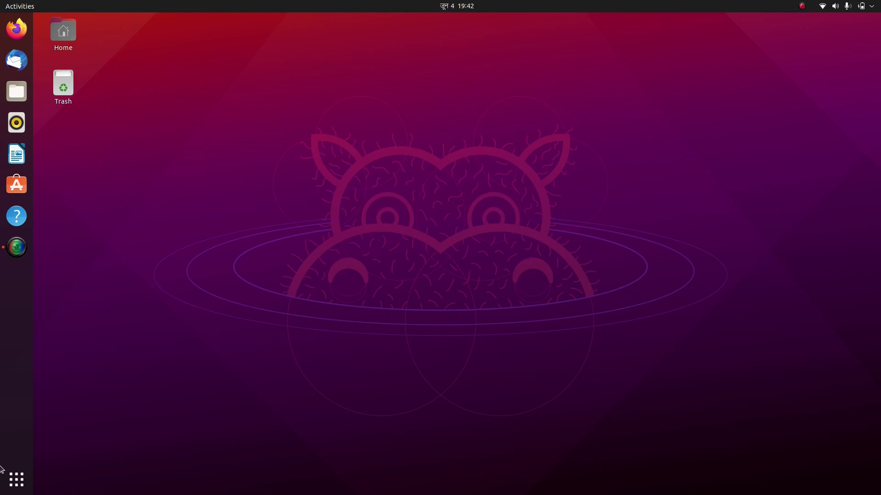
Check the driver options for the Broadcom BCM43228 wireless adapter in Additional Drivers, and close the window without applying changes
click(16, 480)
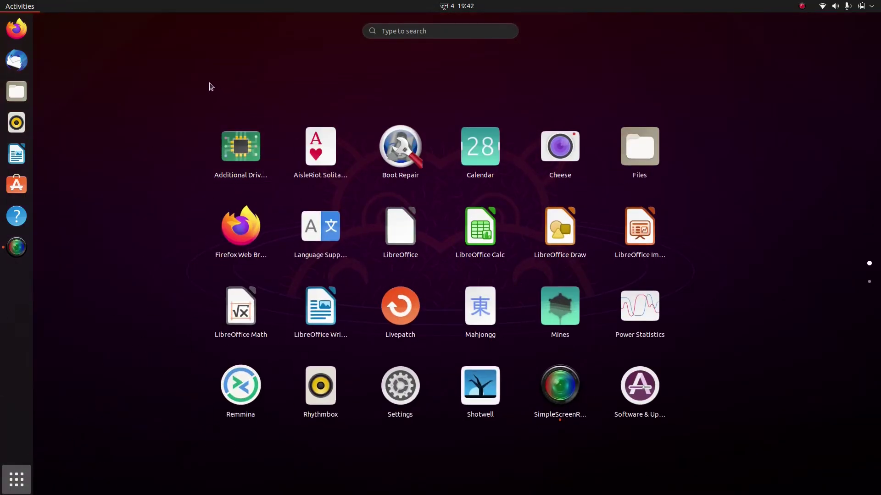
click(253, 156)
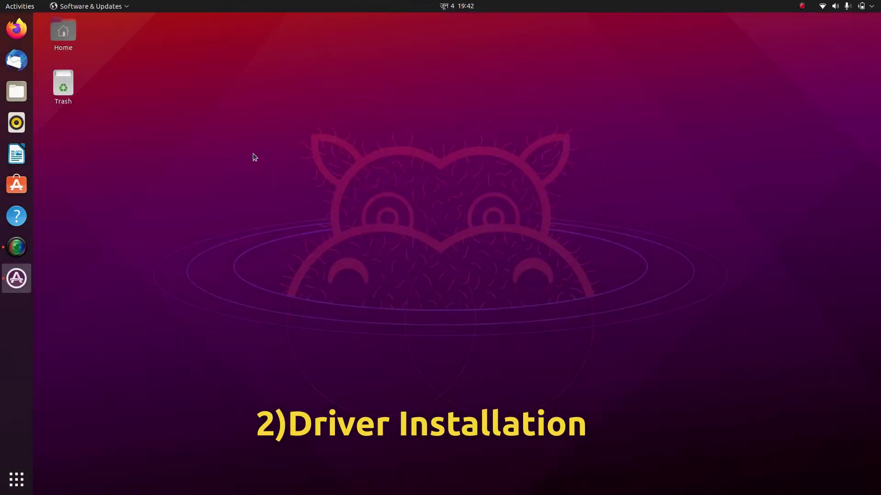
drag(431, 177, 426, 147)
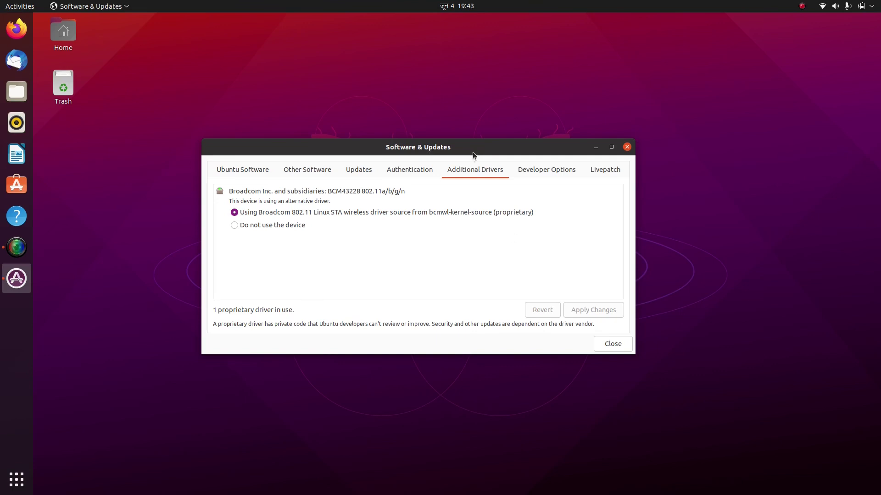
click(255, 226)
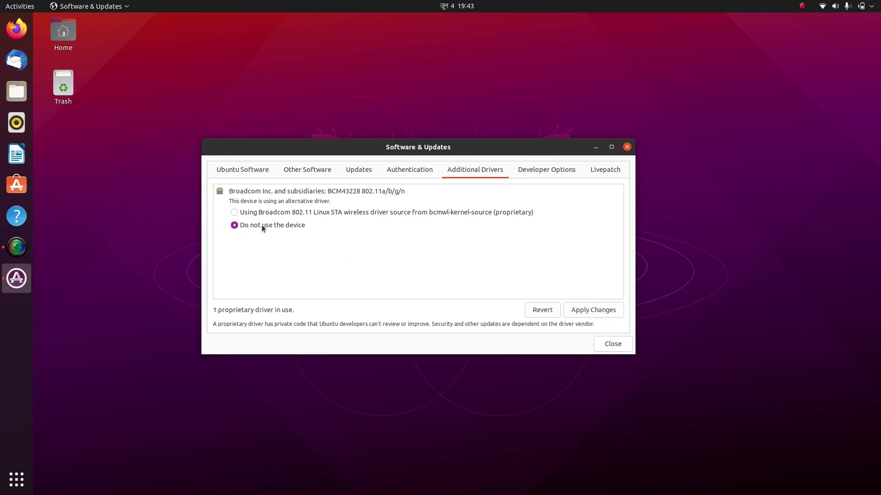
click(626, 147)
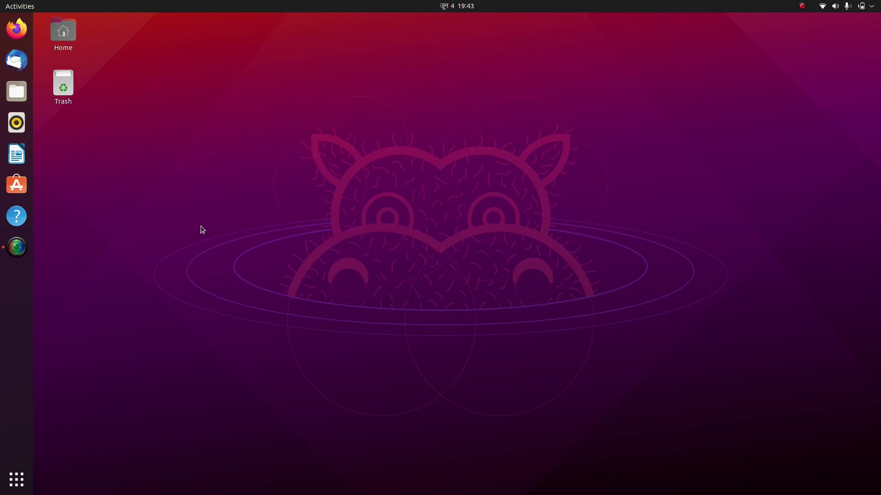
Try to play simplescreenrecorder-2021-06-01_16.15.46.mkv from the Trash, dismiss the codec search and close the video player
click(17, 92)
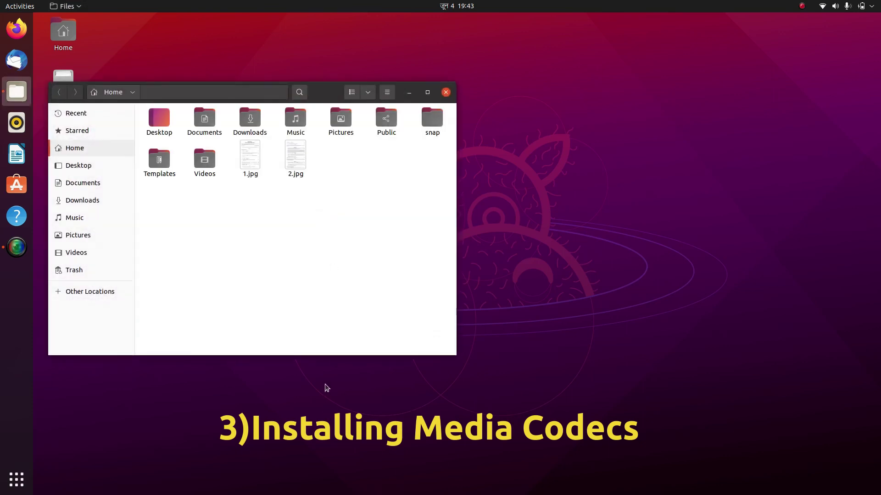
click(96, 273)
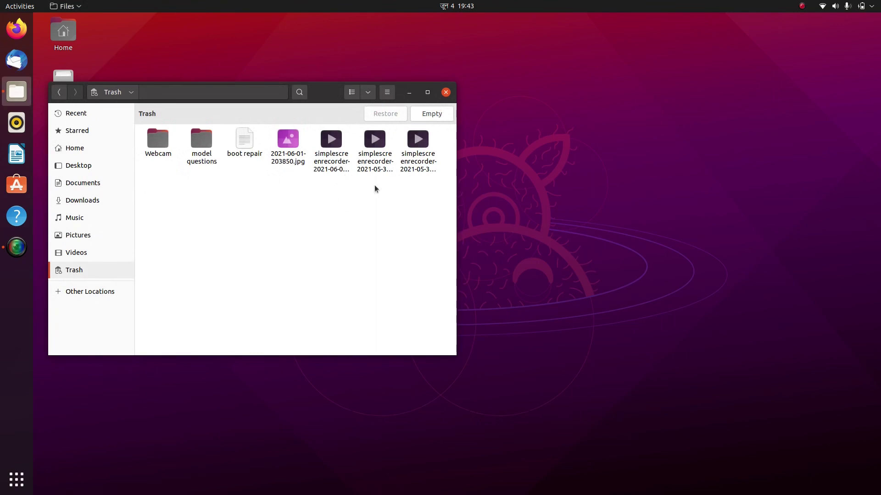
double_click(334, 143)
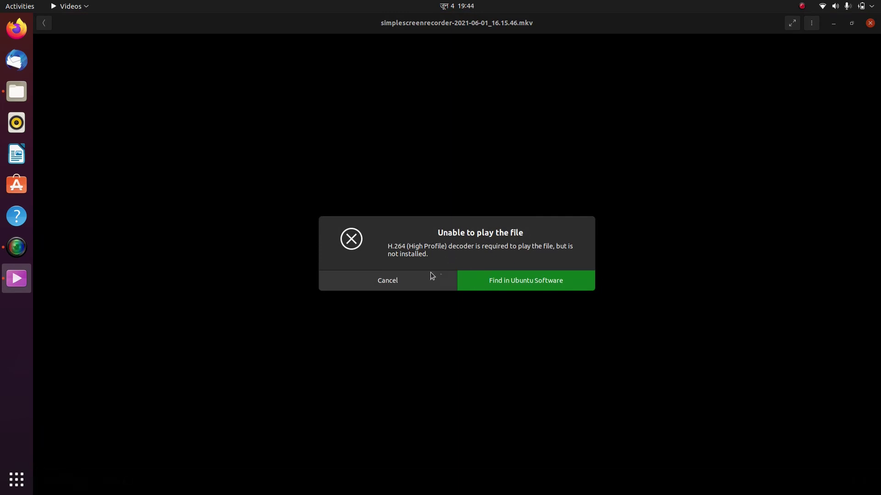
click(419, 281)
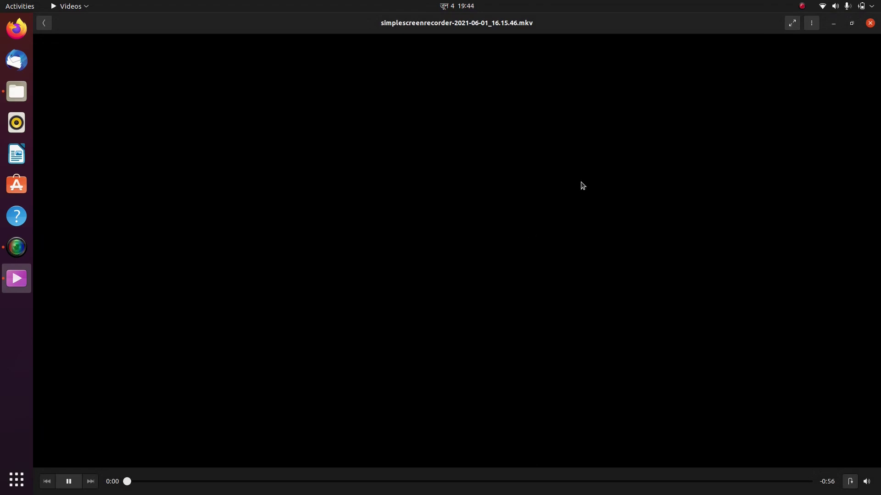
click(870, 23)
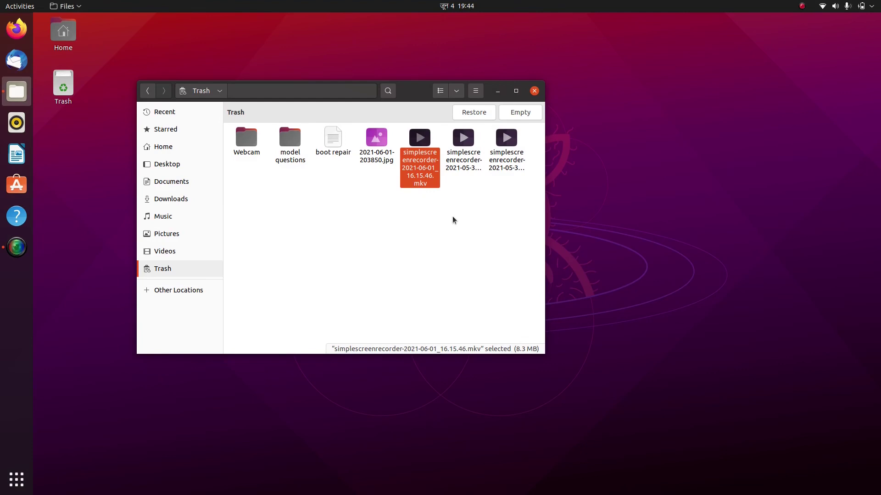
Open a Terminal window from the Utilities applications and move it closer to the centre of the desktop
click(18, 466)
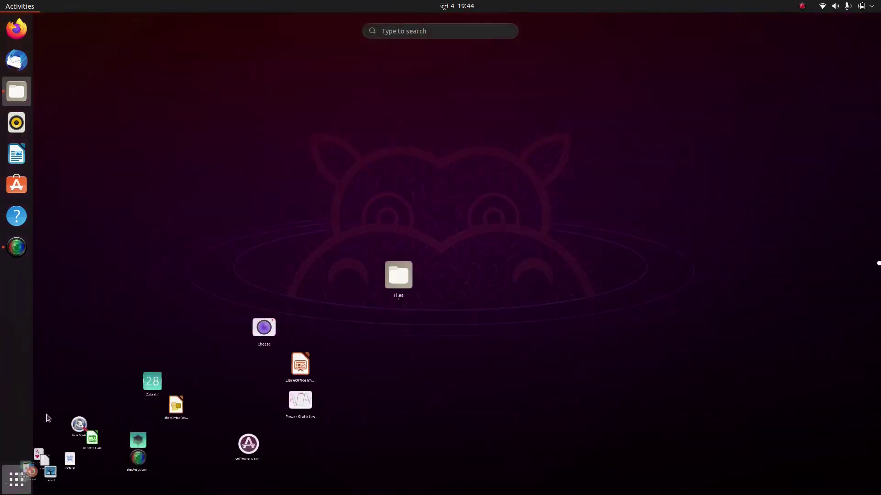
scroll(587, 206, down, 1)
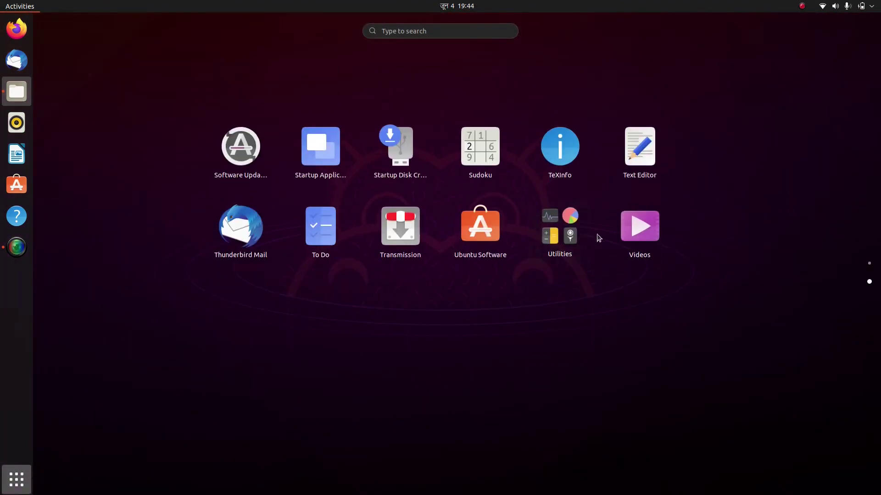
click(563, 233)
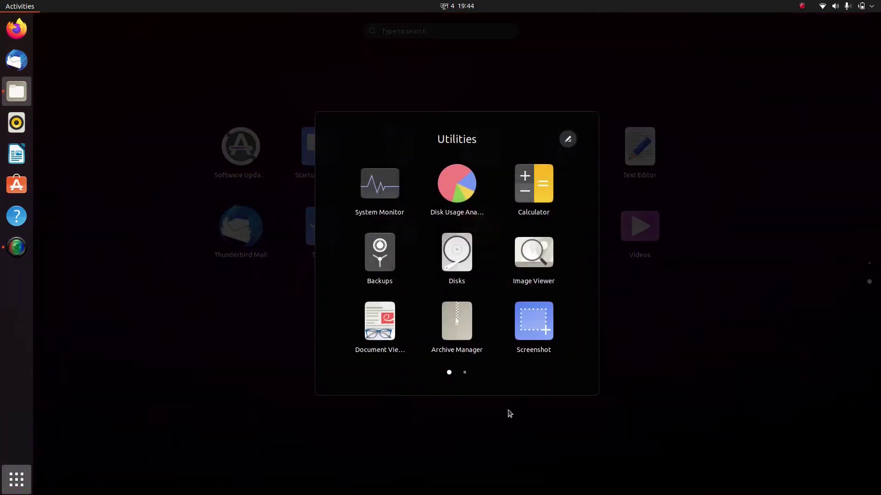
scroll(519, 223, down, 1)
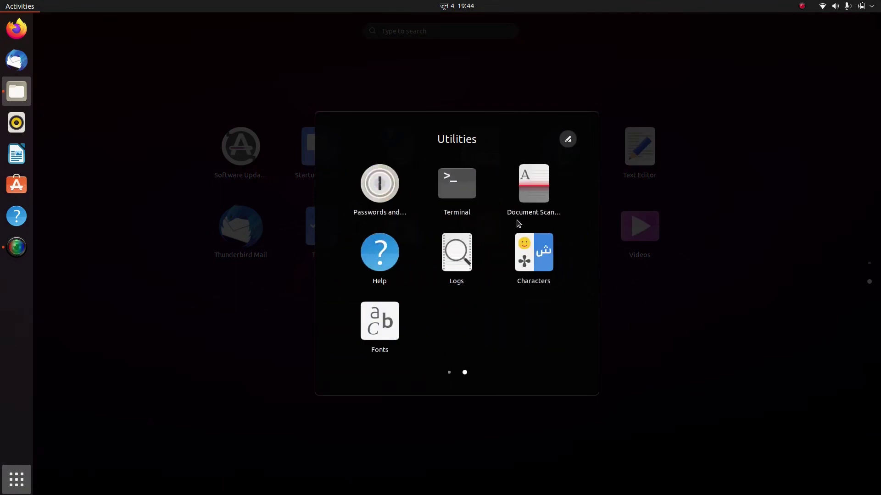
key(super)
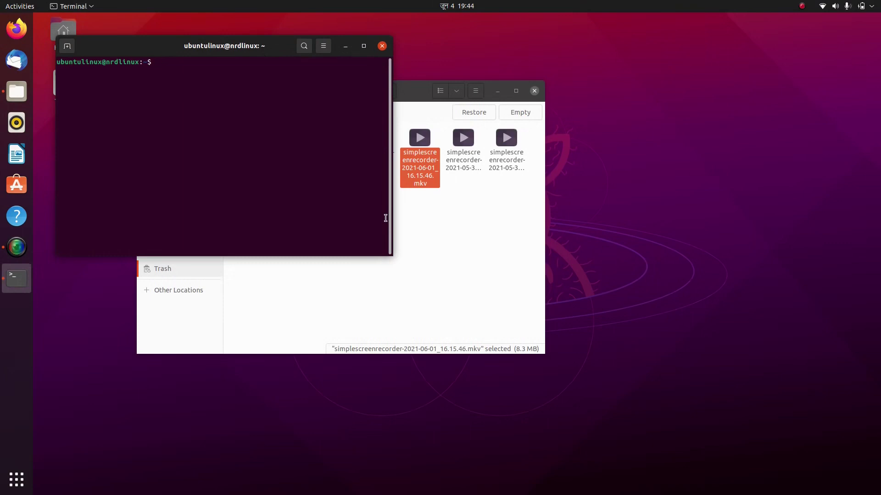
drag(169, 41, 268, 76)
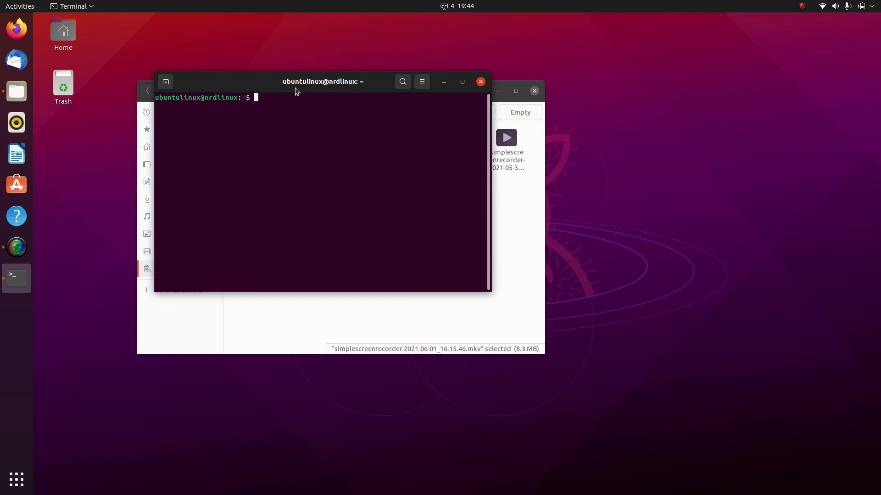
Run "sudo apt install ubuntu-restricted-extras", enter the account password and agree to continue the installation
text(sudo apt install ubuntu-restricted-extras)
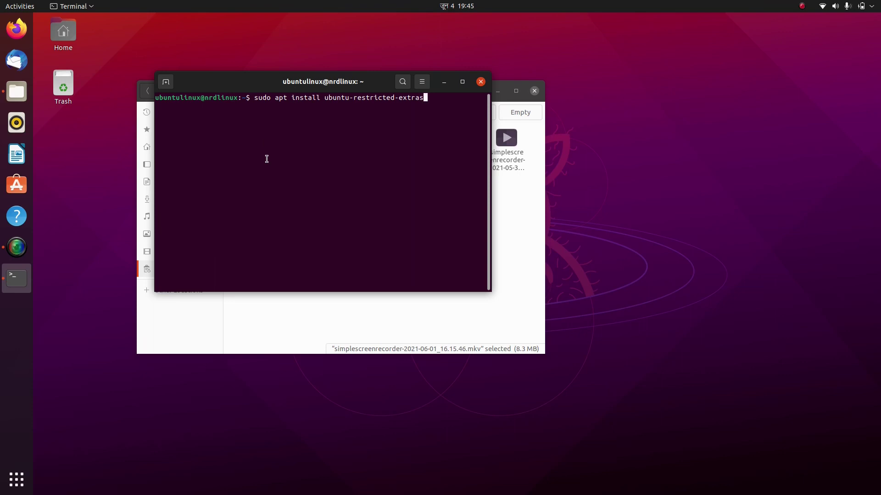
key(Return)
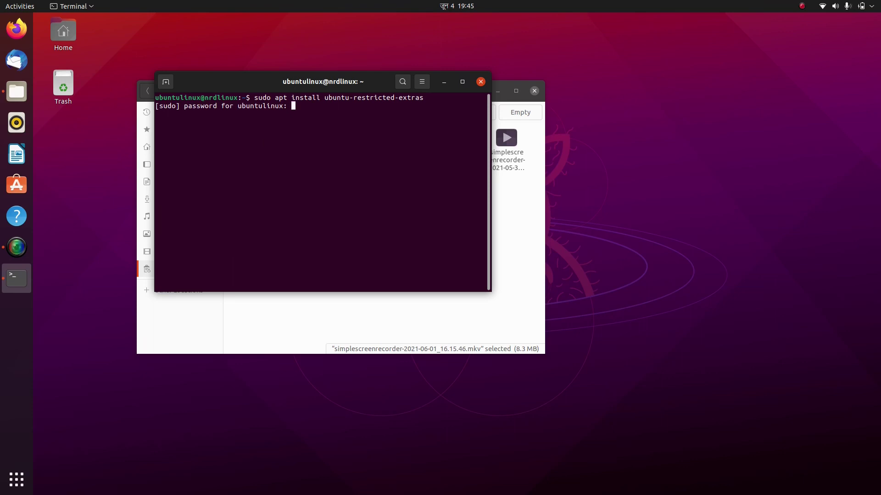
key(Return)
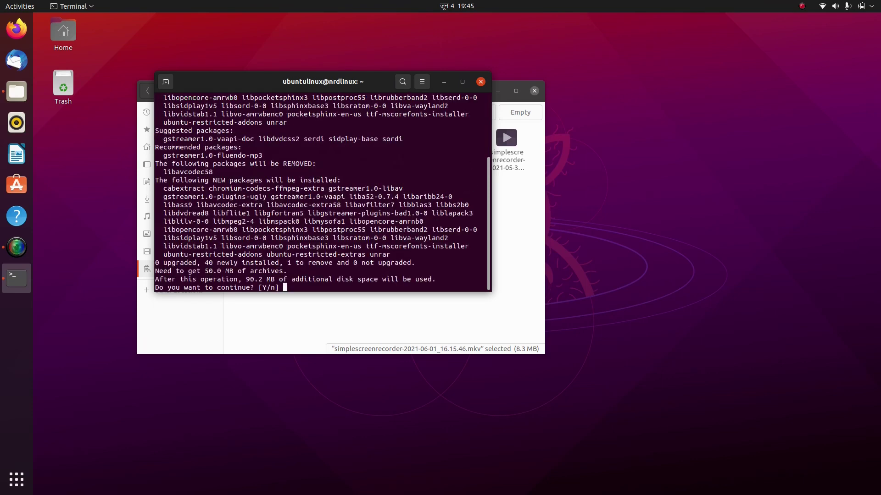
text(y)
key(Return)
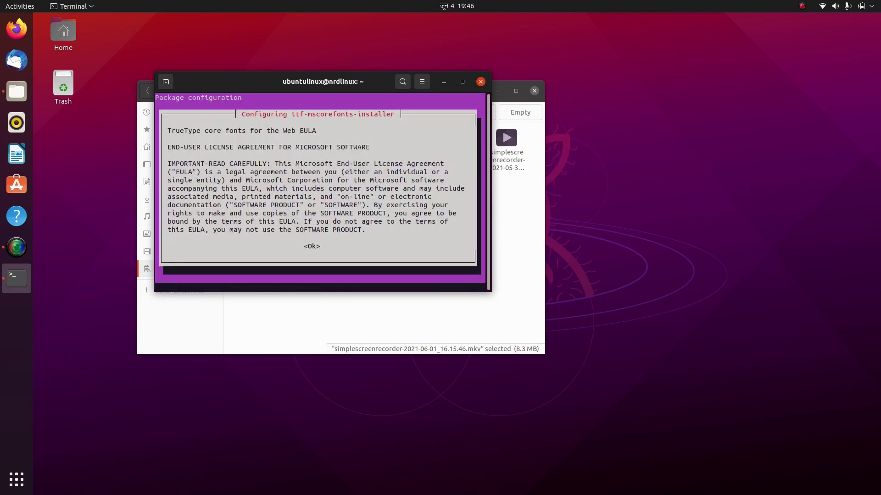
Acknowledge the TrueType core fonts license text and accept the EULA terms for ttf-mscorefonts-installer
key(Tab)
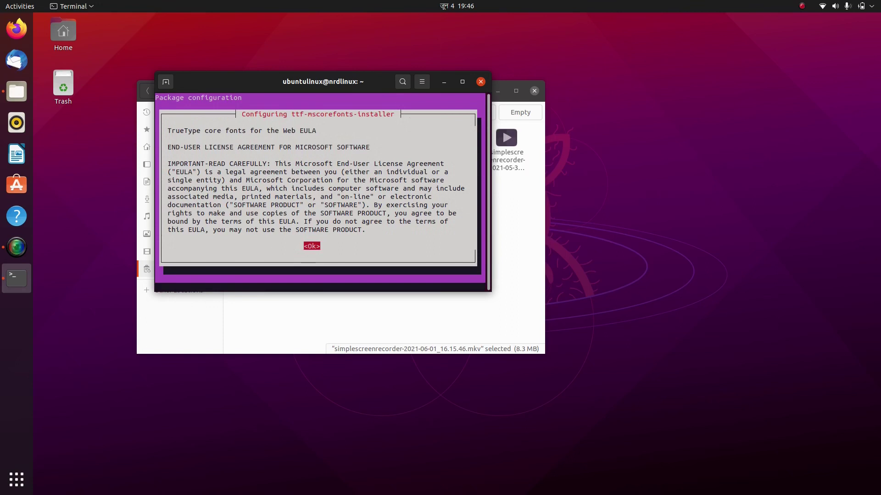
key(Return)
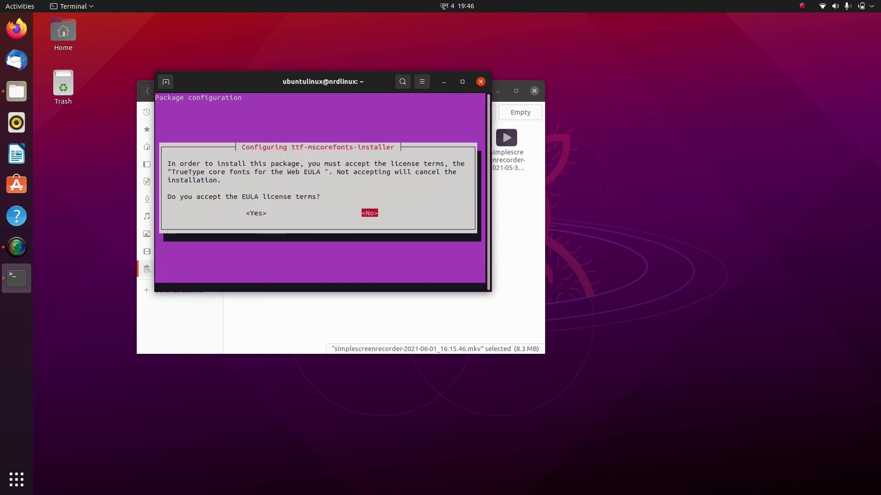
key(Left)
key(Right)
key(Left)
key(Return)
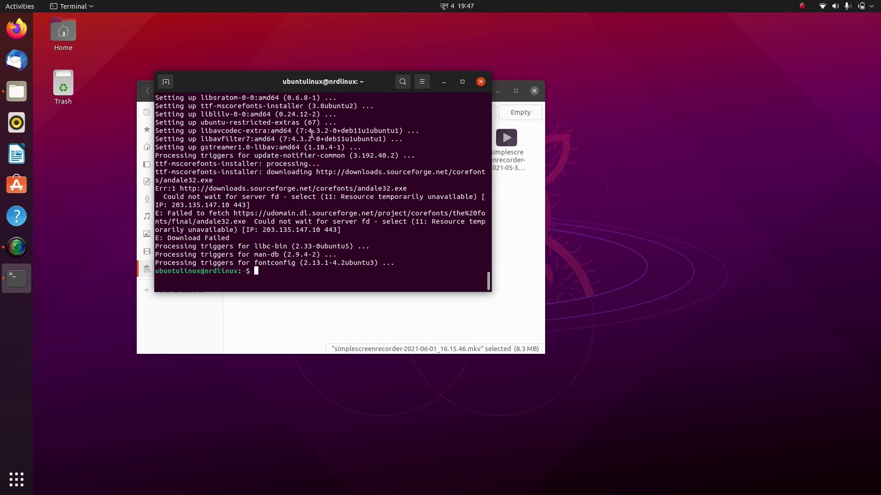
Close the terminal and play simplescreenrecorder-2021-06-01_16.15.46.mkv from the Trash again to test the codecs
click(481, 83)
click(416, 293)
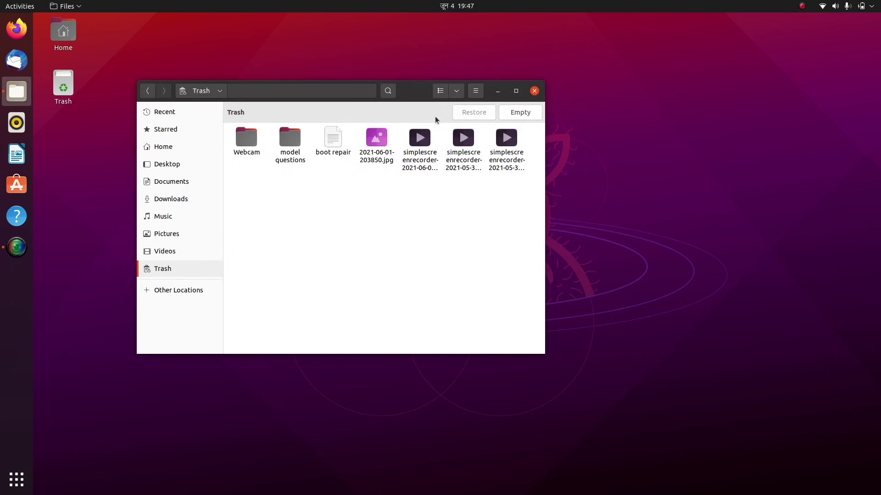
double_click(421, 142)
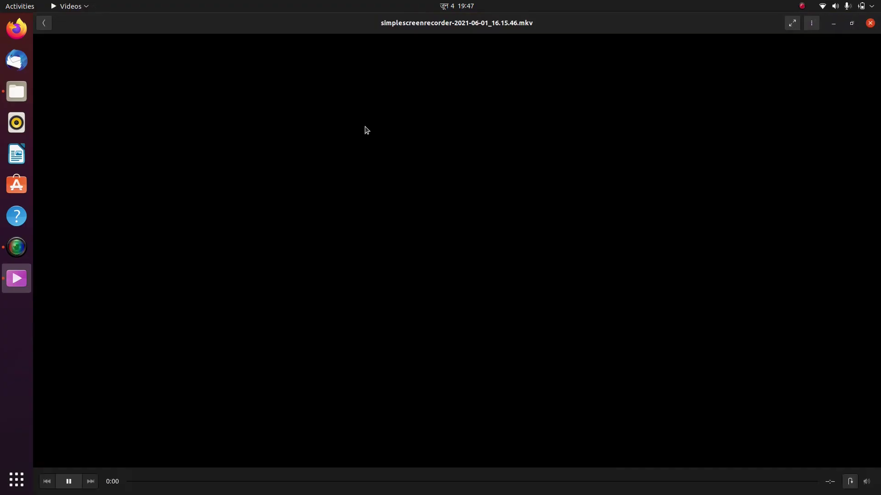
View simplescreenrecorder-2021-06-01_16.15.46.mkv in full screen to check playback, and quit the video player
key(f)
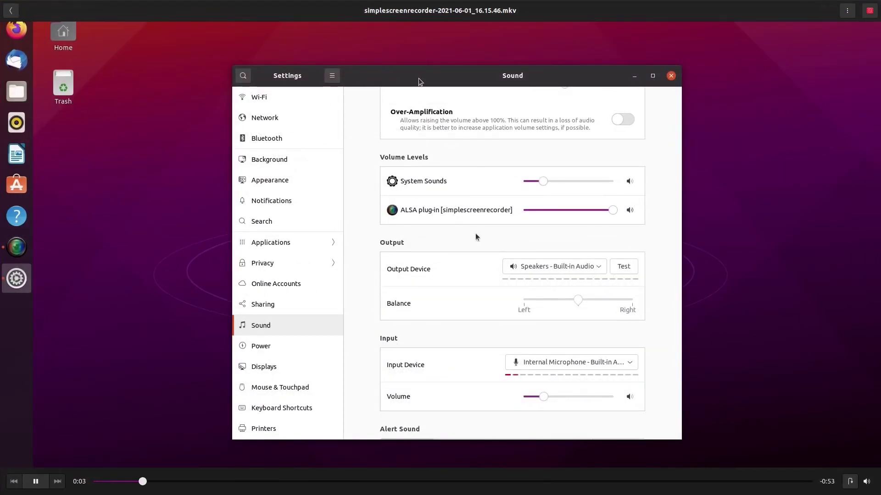
key(Escape)
key(ctrl+q)
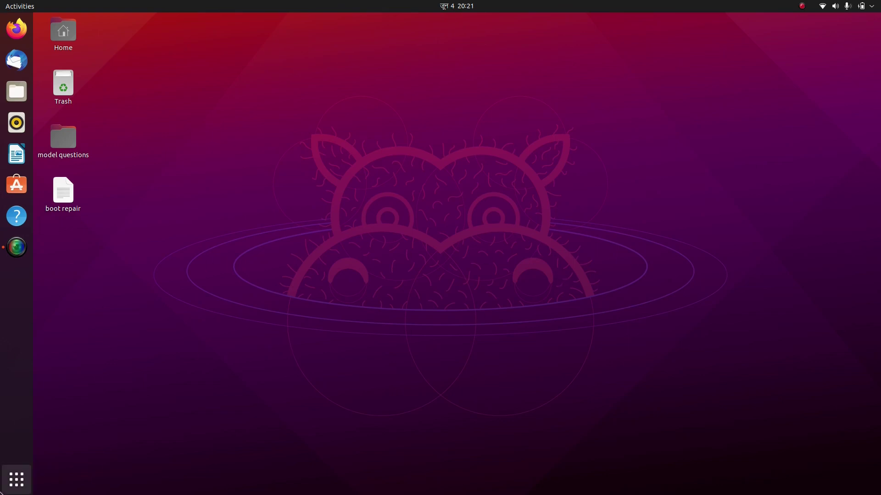
Open the system Settings, set the window colors under Appearance to Dark and shift the Settings window closer to the Dock
click(17, 479)
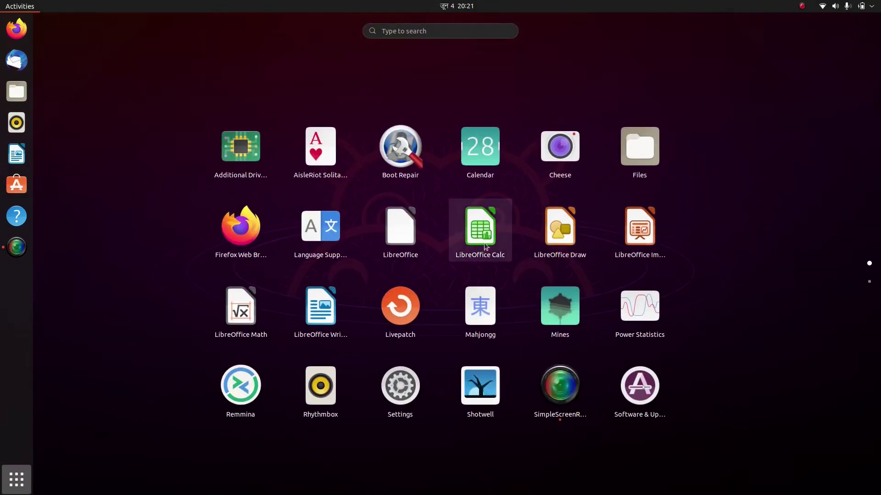
click(388, 389)
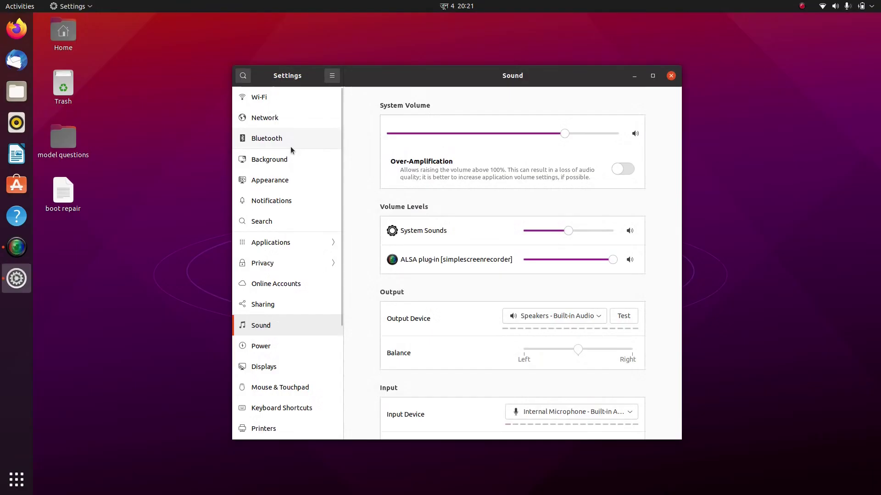
click(290, 180)
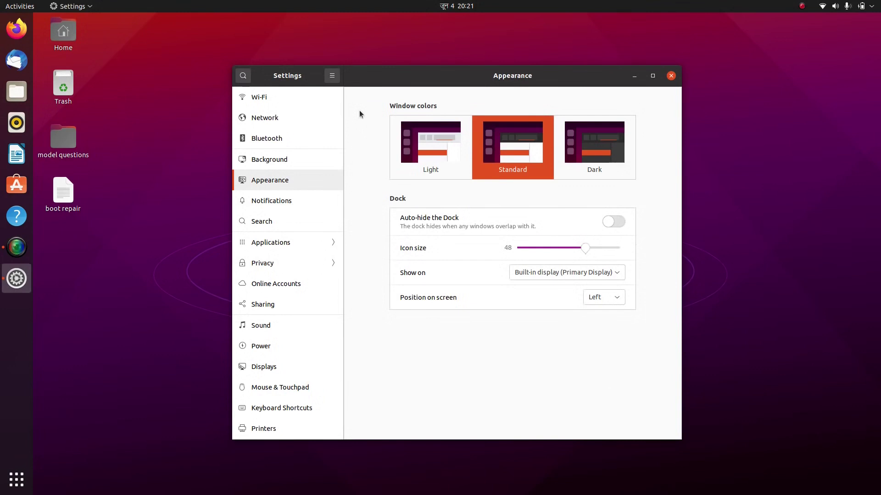
click(611, 141)
drag(509, 75, 430, 59)
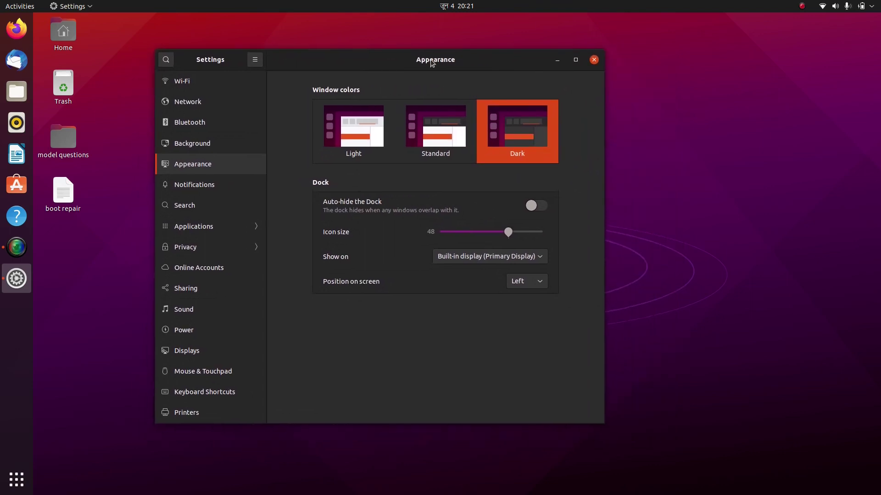
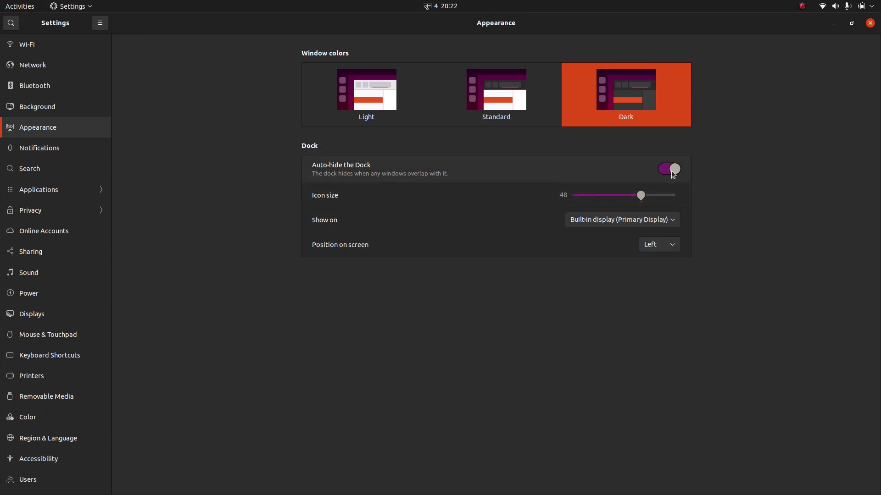
Test the Dock's auto-hide behaviour by switching the Settings window between normal and maximised size, leaving it at normal size
click(851, 23)
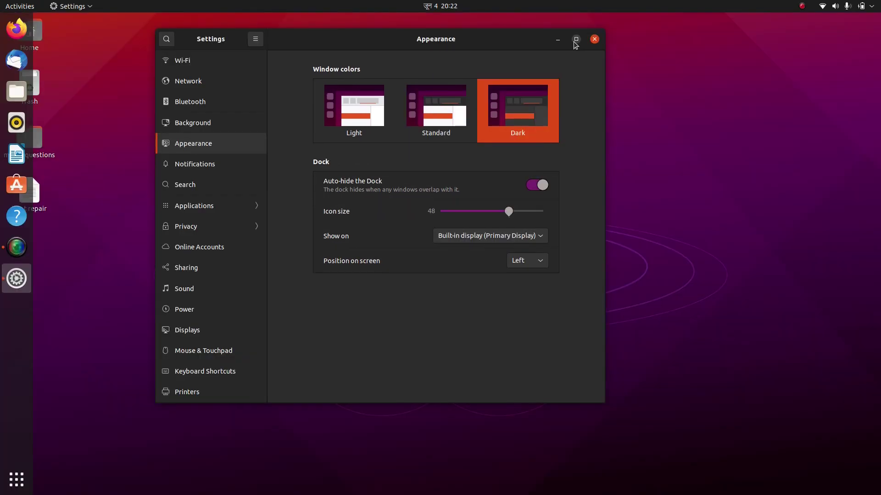
click(574, 41)
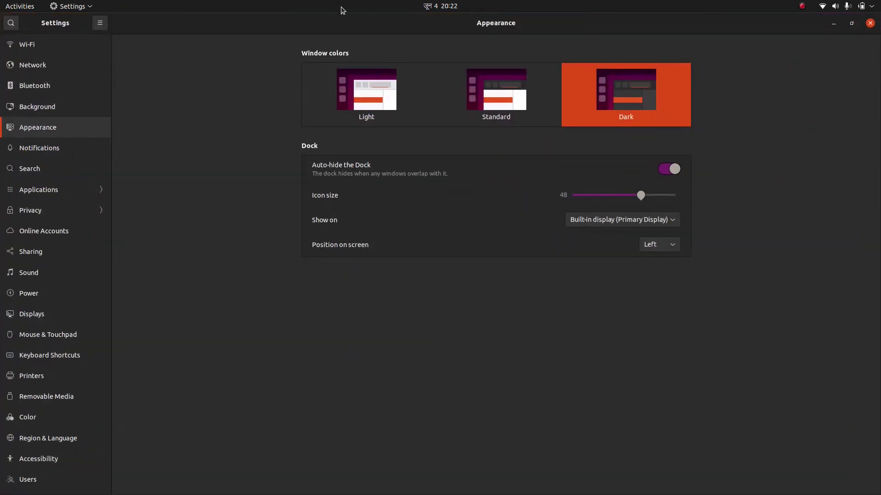
double_click(357, 30)
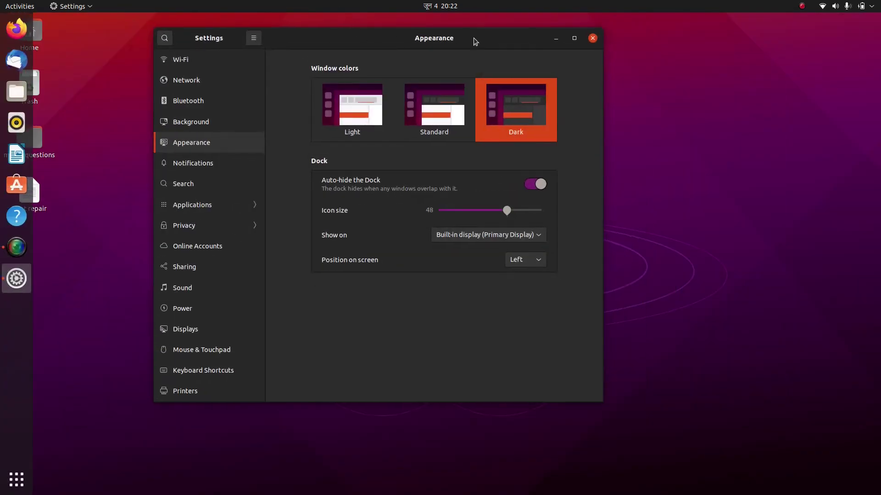
Reduce the Dock icon size to 30 and move the Settings window away from the desktop icons
mouse_move(471, 38)
mouse_down()
mouse_move(323, 60)
mouse_move(389, 60)
mouse_move(320, 60)
mouse_move(402, 60)
mouse_move(328, 62)
mouse_move(403, 59)
mouse_move(488, 31)
mouse_move(480, 32)
mouse_up()
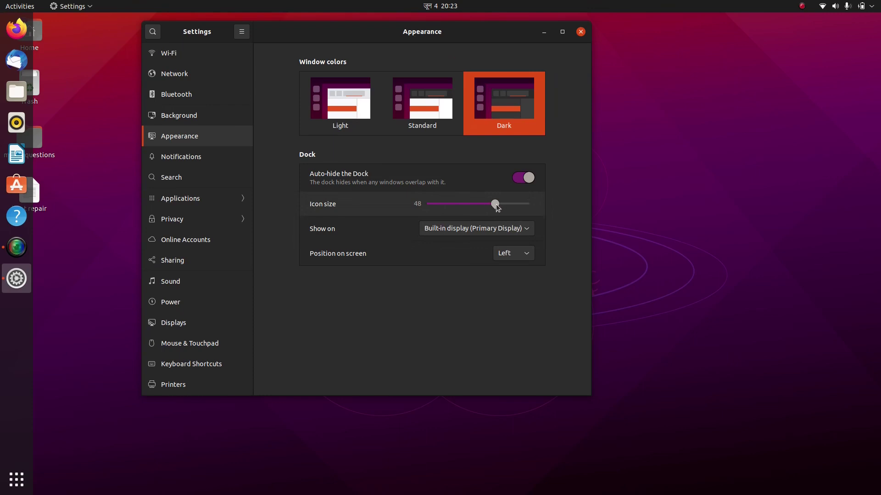
drag(496, 207, 462, 213)
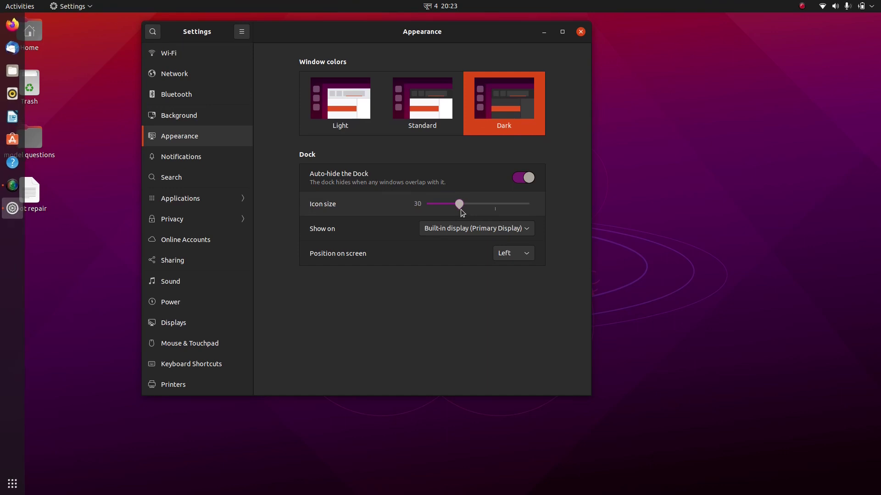
drag(310, 33, 411, 52)
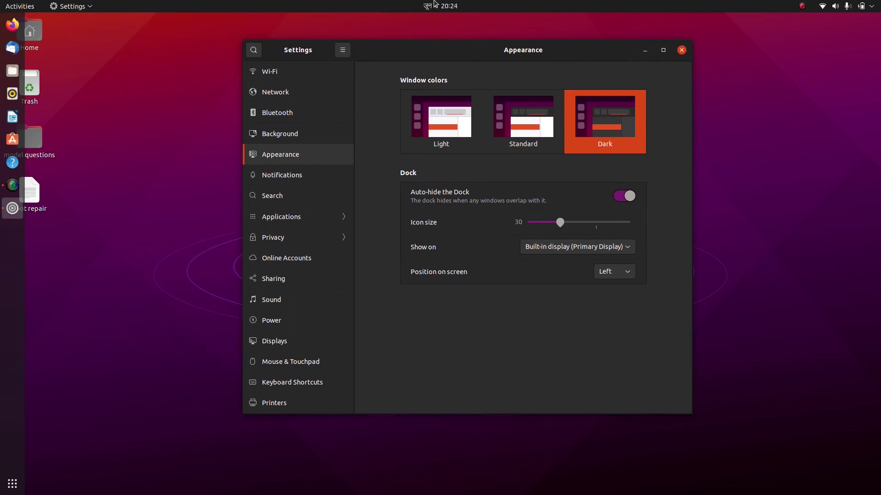
Move the Home, Trash, model questions and boot repair icons clear of the Dock and clear the Settings window from the desktop
drag(89, 38, 82, 202)
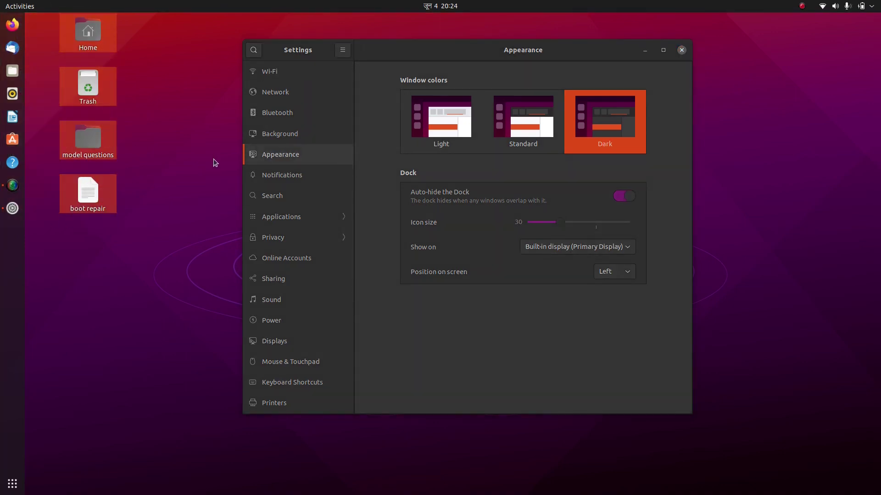
click(200, 159)
key(super+d)
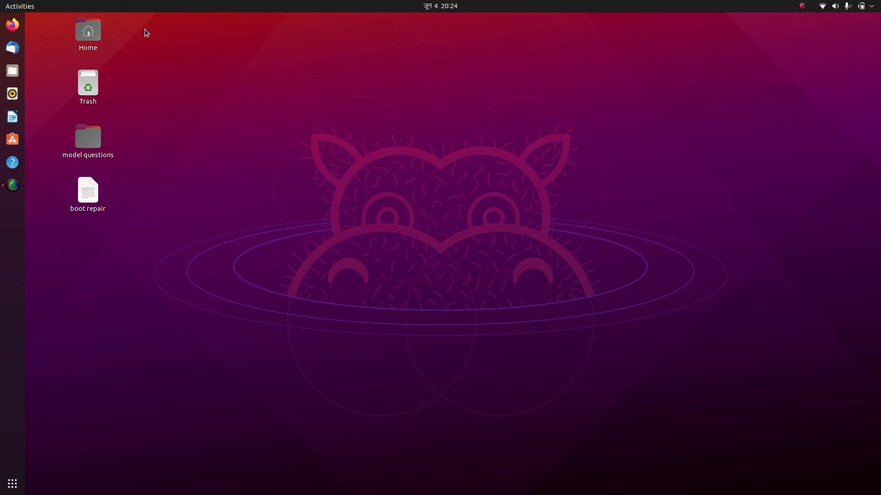
Open the desktop icon settings, set the size for the desktop icons to Tiny and close the settings window
right_click(221, 49)
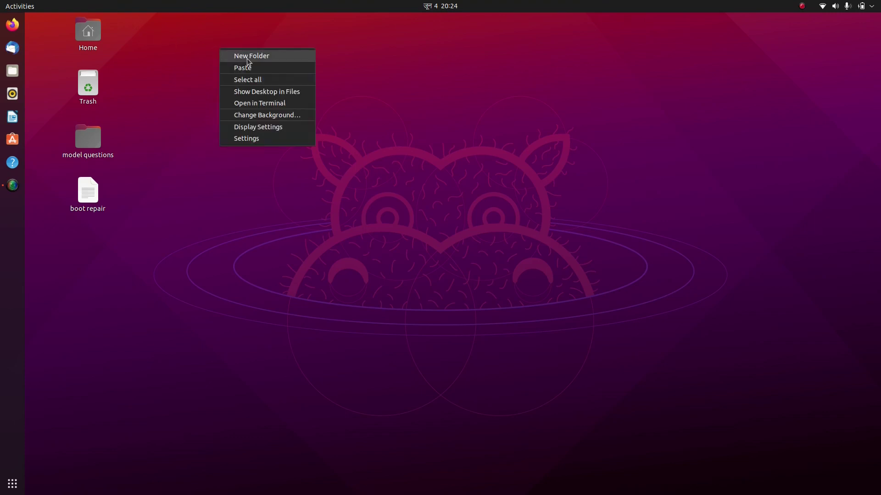
click(267, 139)
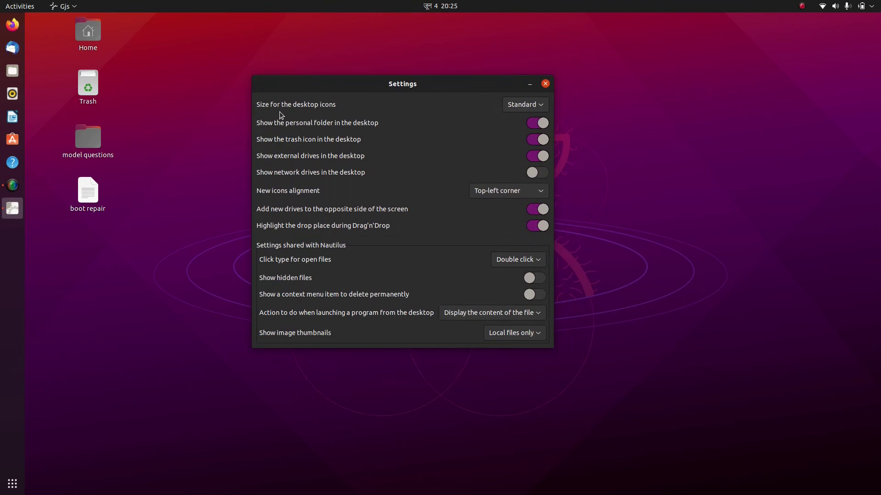
click(528, 111)
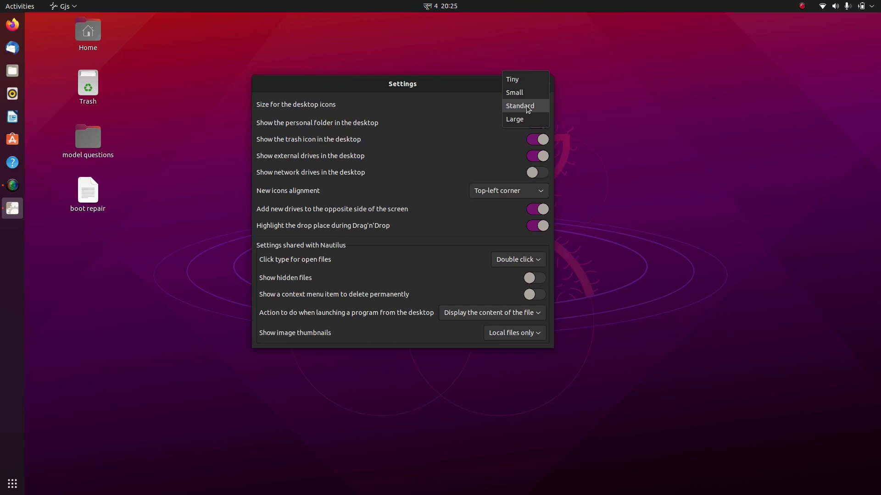
click(528, 81)
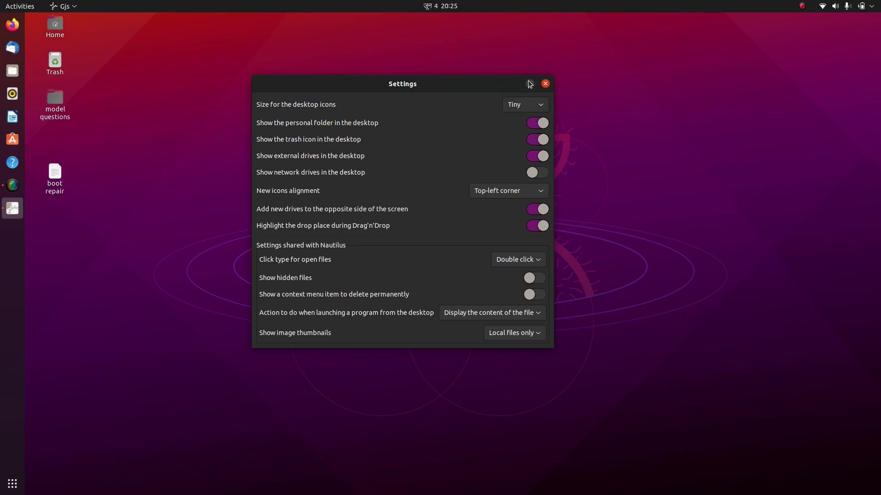
drag(420, 83, 393, 119)
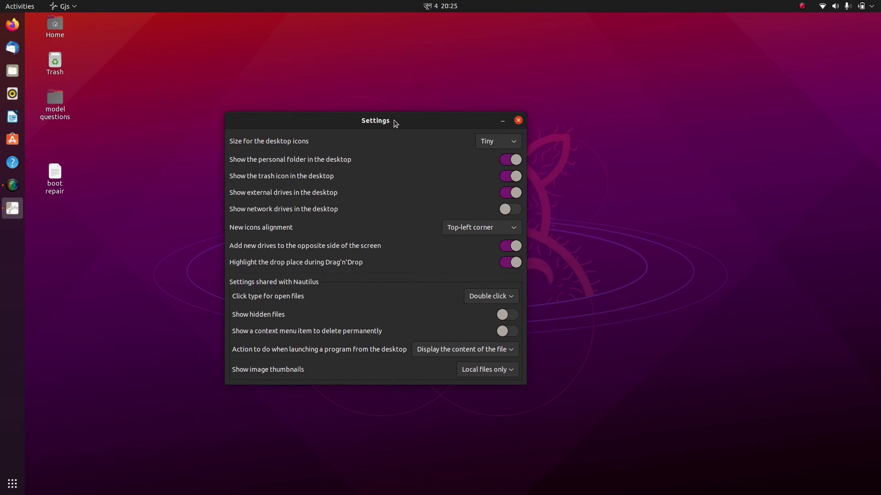
click(518, 121)
Move the boot repair file up on the desktop to the space directly below the model questions folder
drag(61, 193, 61, 152)
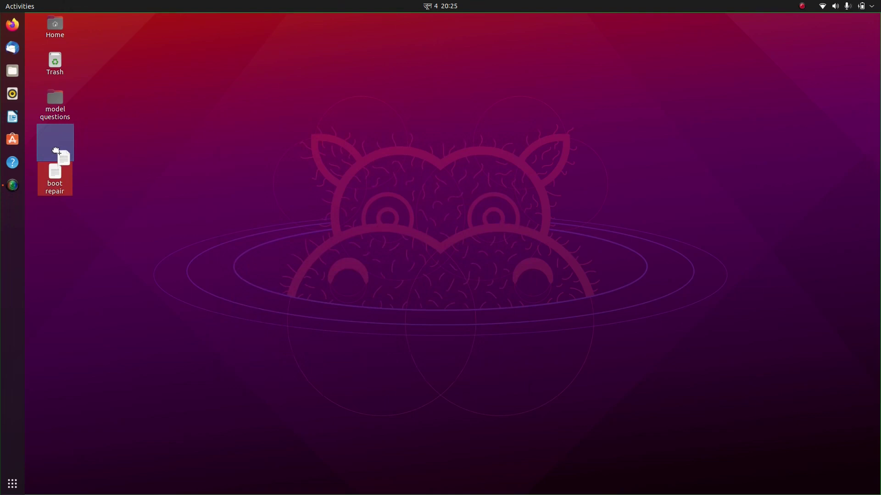
right_click(211, 86)
click(460, 137)
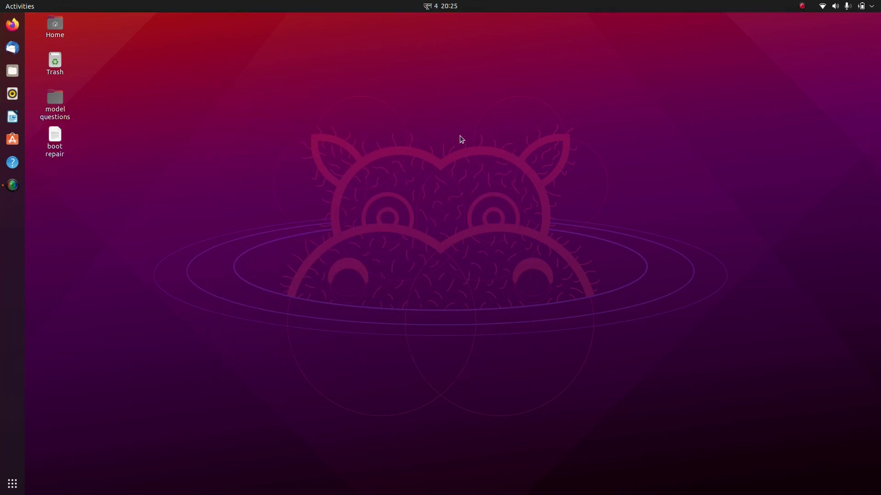
right_click(242, 57)
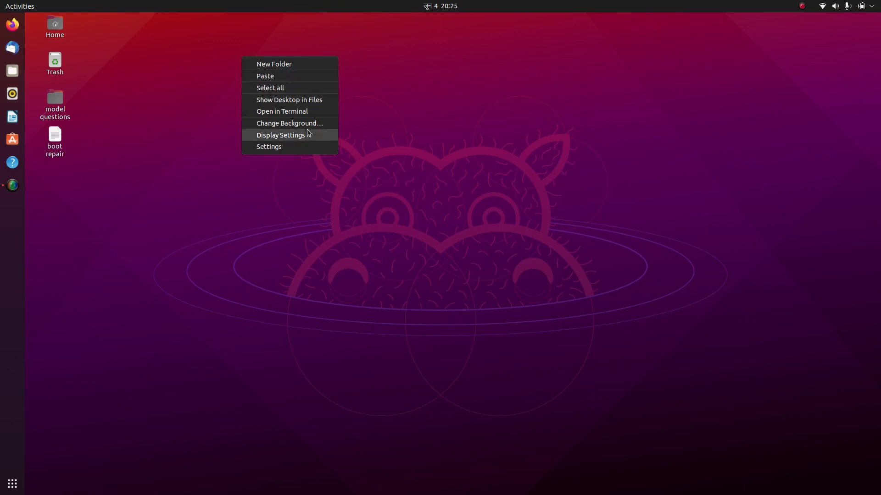
click(445, 105)
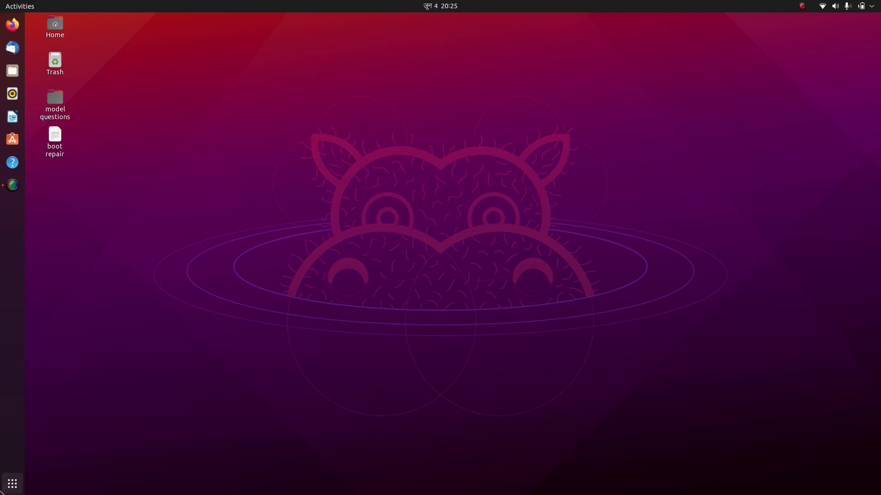
Add Terminal from the Utilities application folder to the favorites and close the folder
click(13, 484)
scroll(446, 232, down, 1)
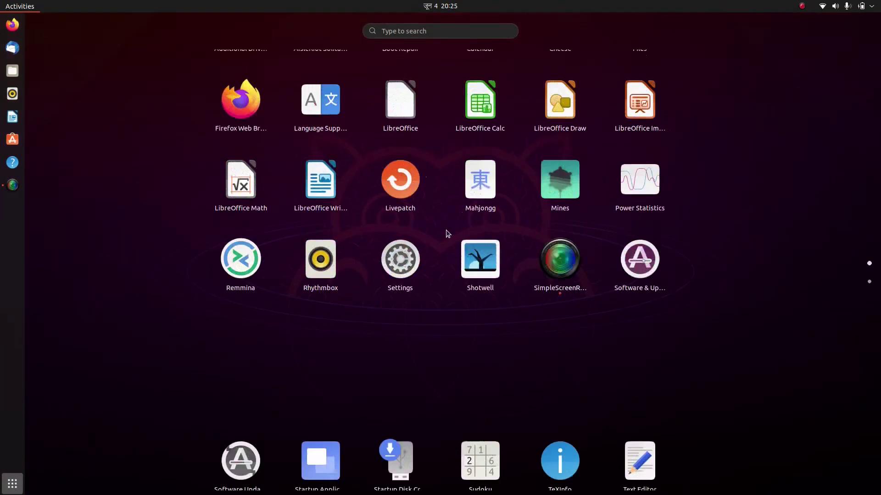
click(576, 244)
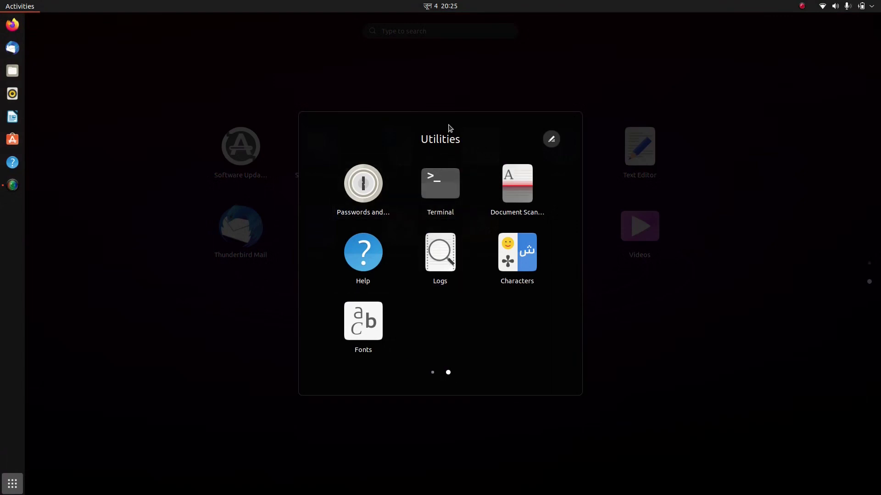
right_click(445, 184)
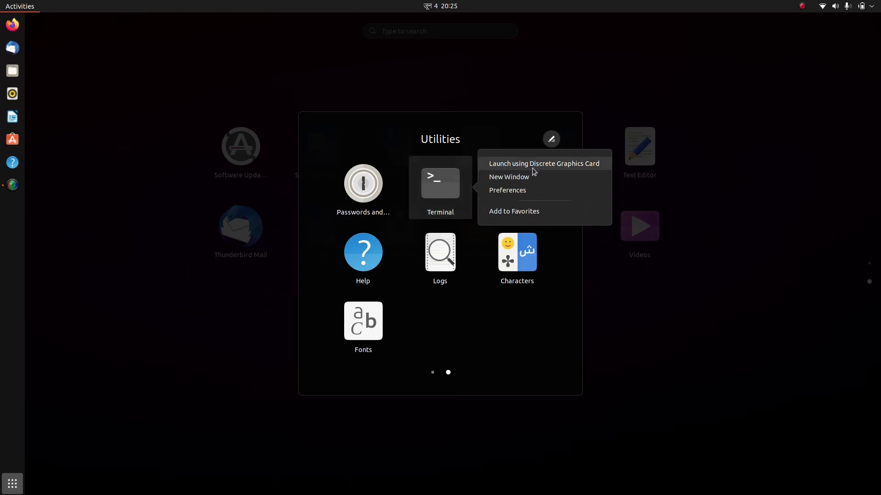
click(532, 212)
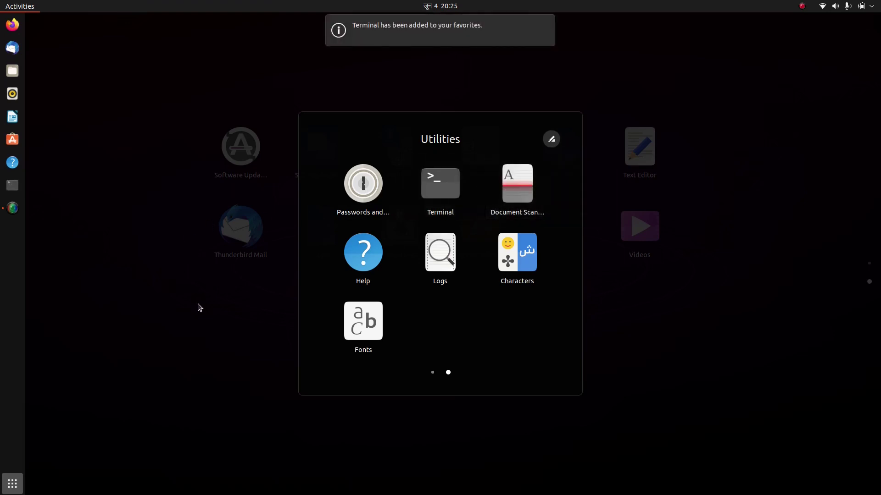
click(226, 390)
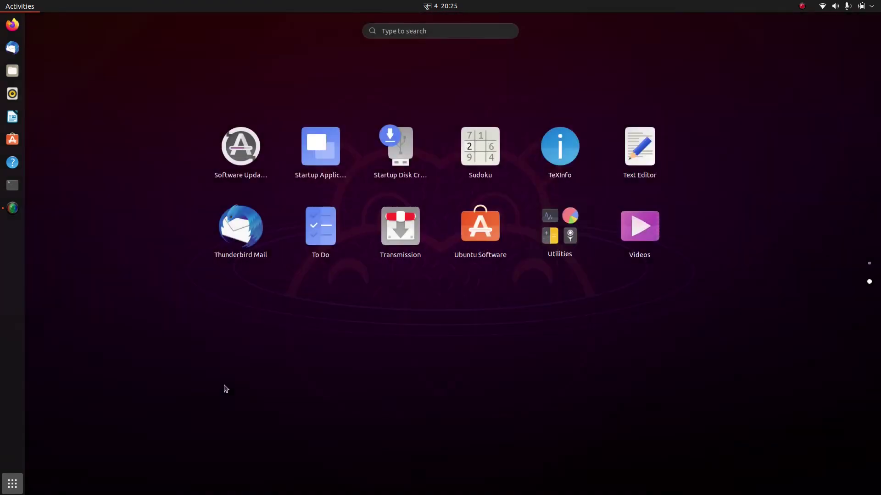
Test the new Terminal launcher in the Dock by opening a Terminal window, moving it towards the centre and closing it
right_click(13, 185)
click(19, 184)
click(14, 185)
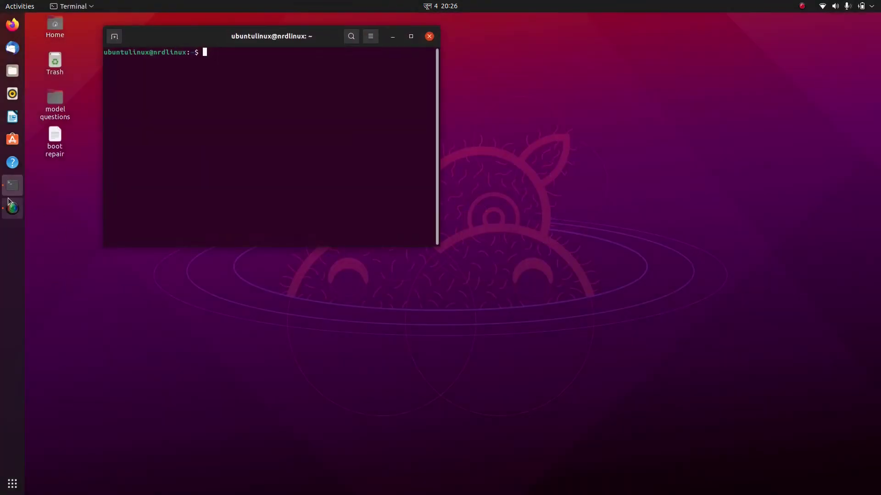
drag(207, 37, 273, 55)
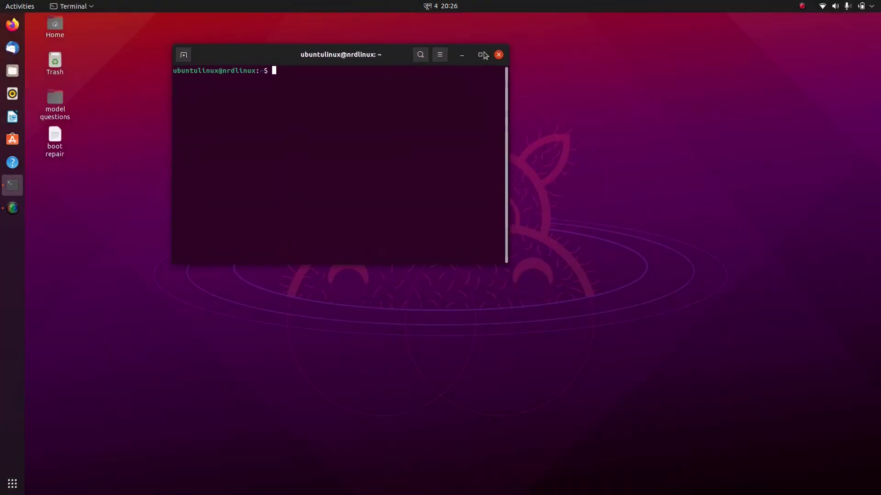
click(498, 55)
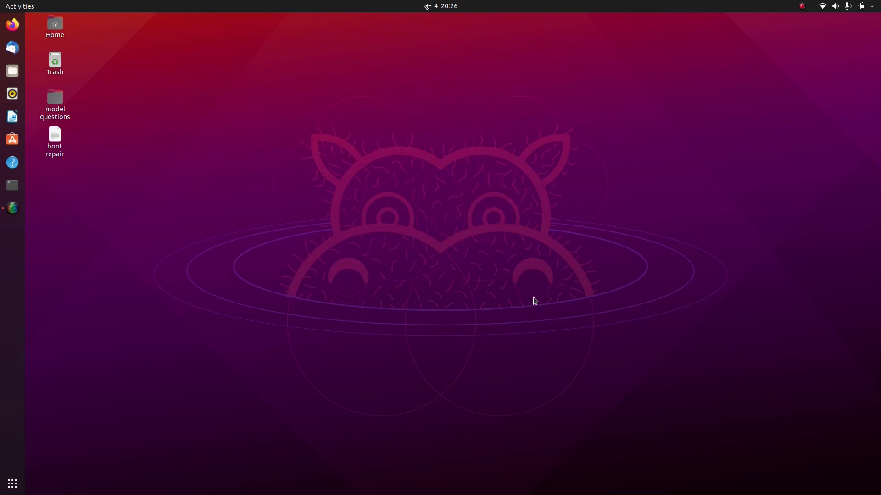
Leave the application overview and open Ubuntu Software from the Dock
click(12, 483)
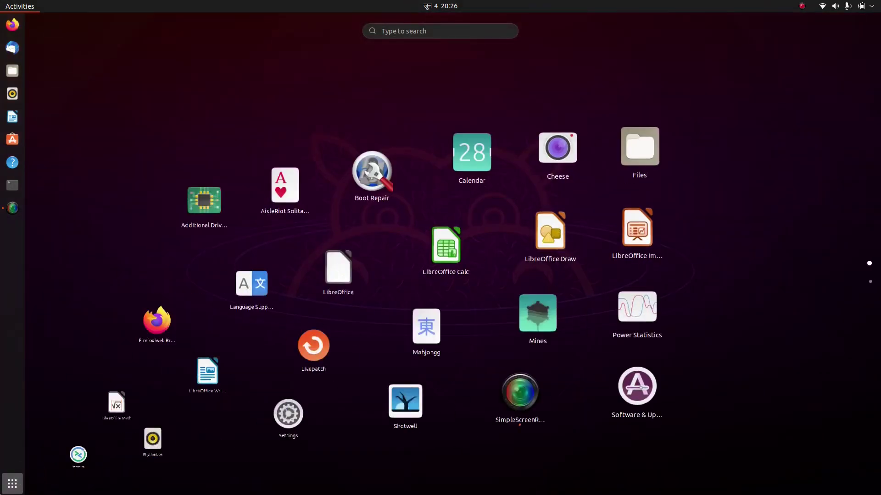
click(725, 77)
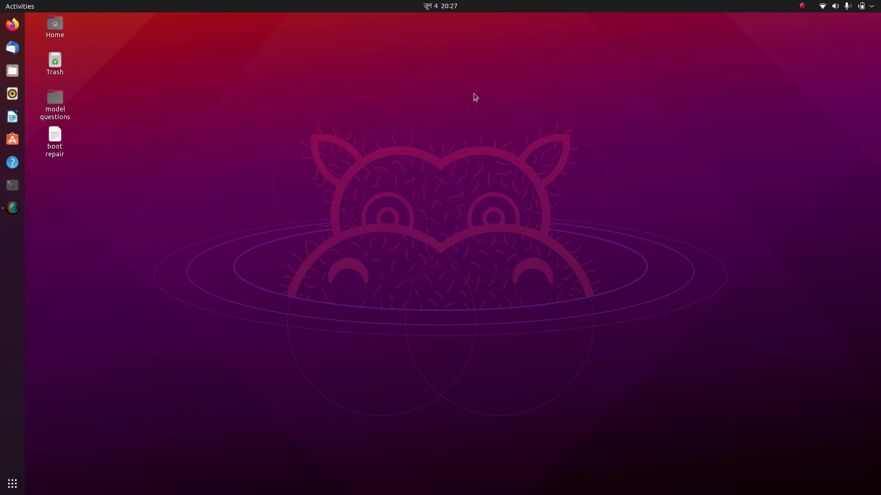
click(17, 144)
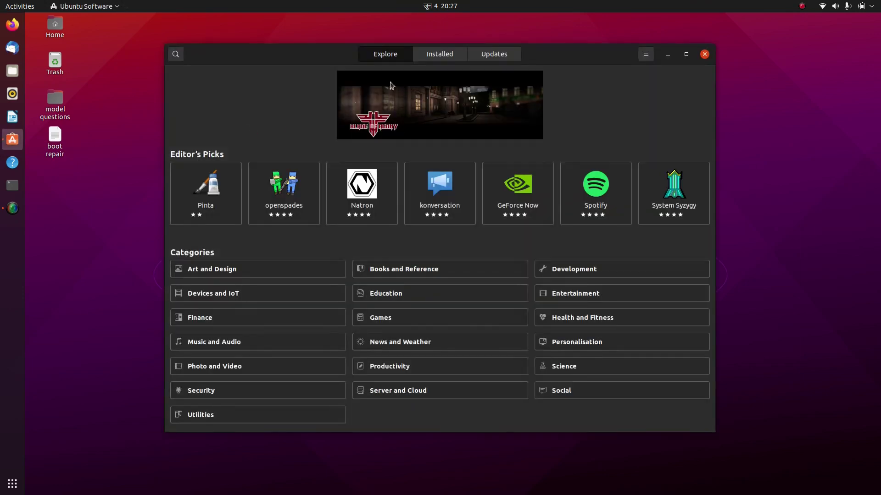
Find vlc in Ubuntu Software, install the VLC media player with the account password, and close the store window
click(175, 55)
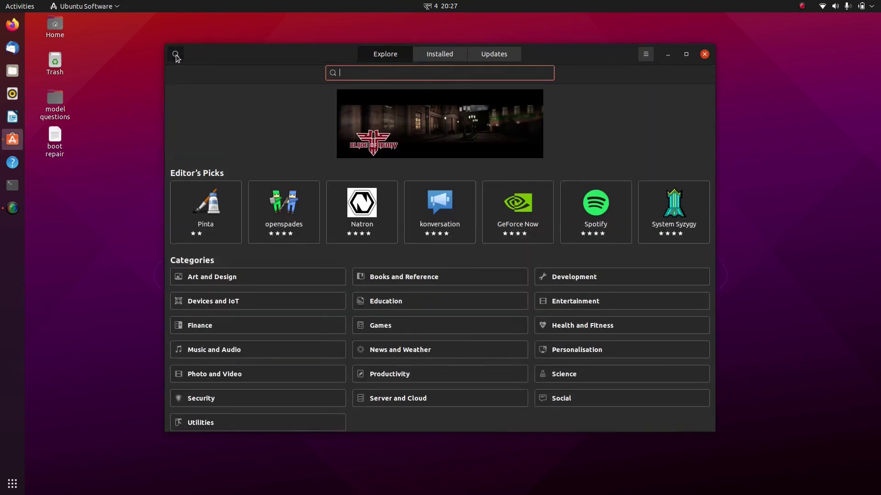
text(vlc)
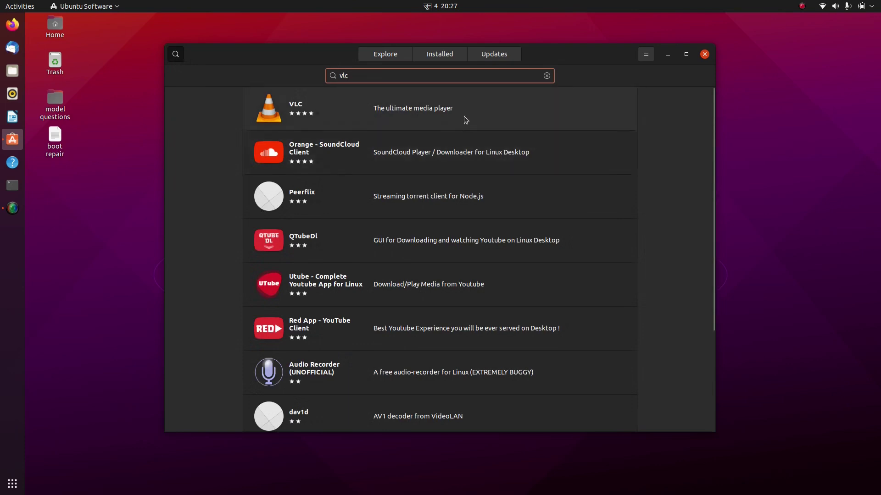
click(442, 115)
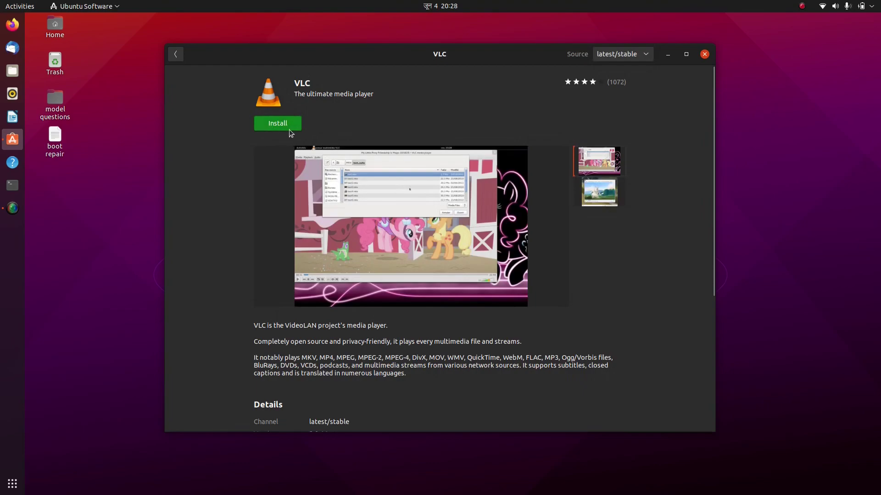
click(289, 129)
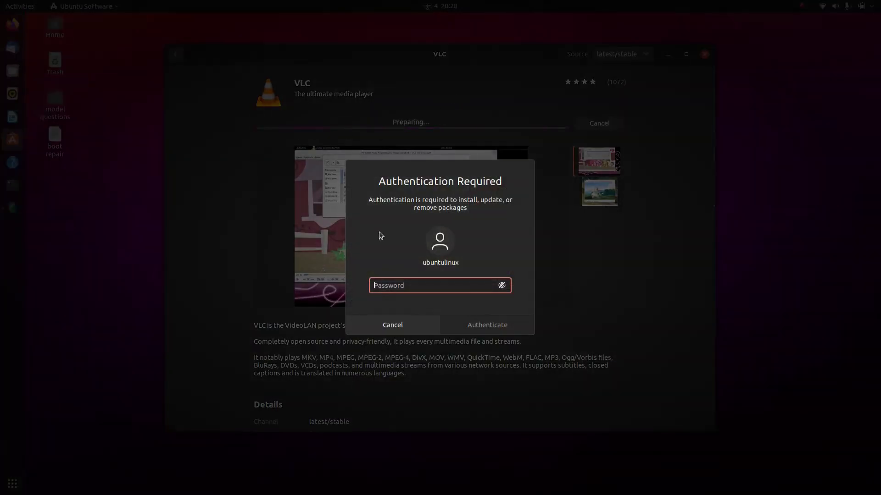
text(••••••)
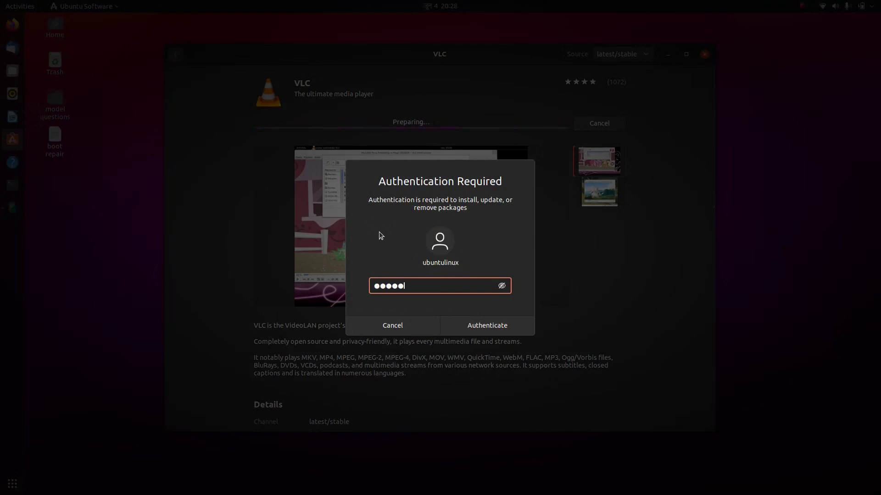
key(Return)
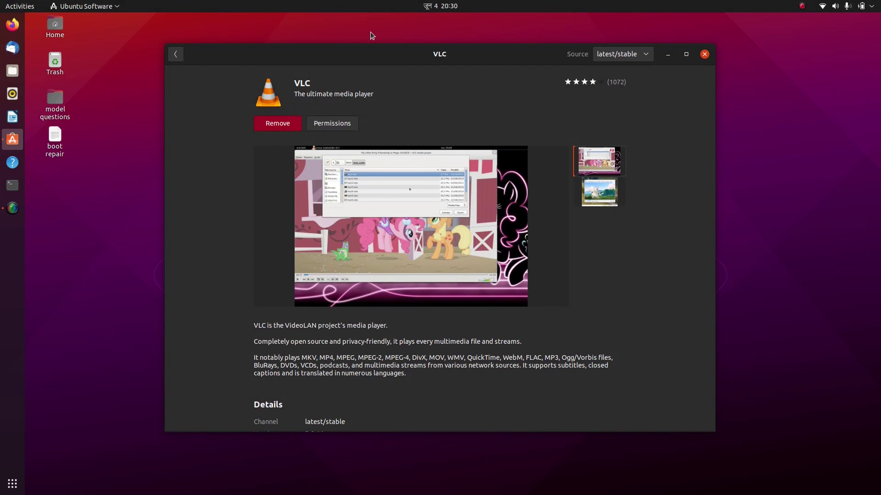
click(704, 54)
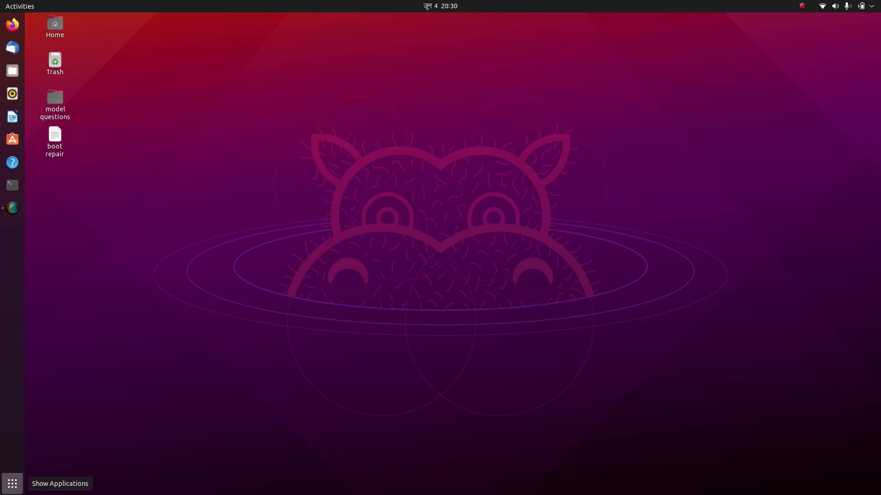
Set VLC media player as the default application for both Music and Video, and close Settings
click(12, 484)
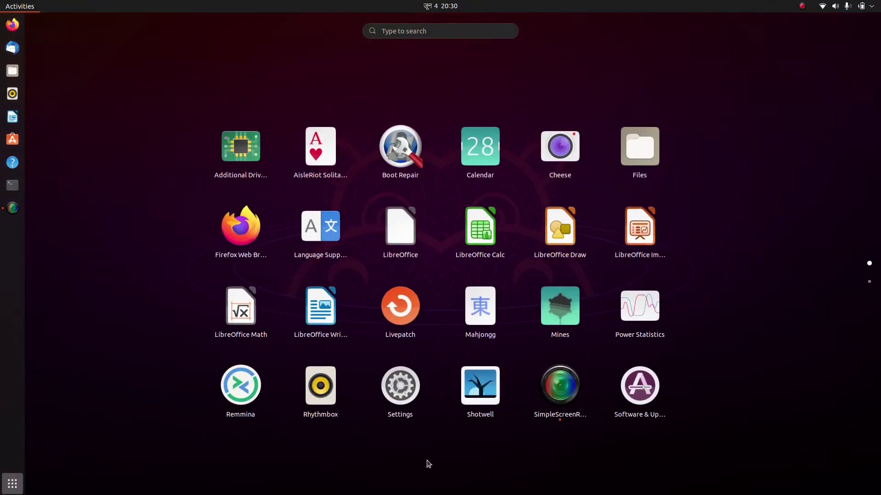
text(defa)
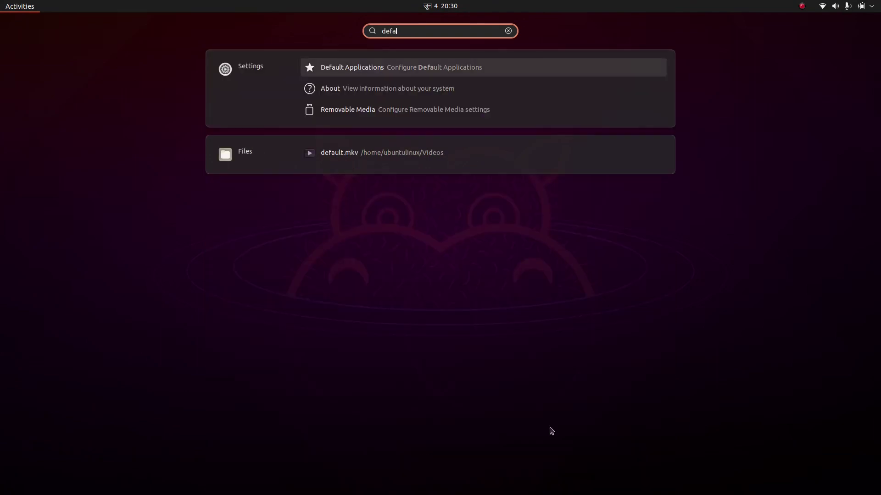
click(384, 69)
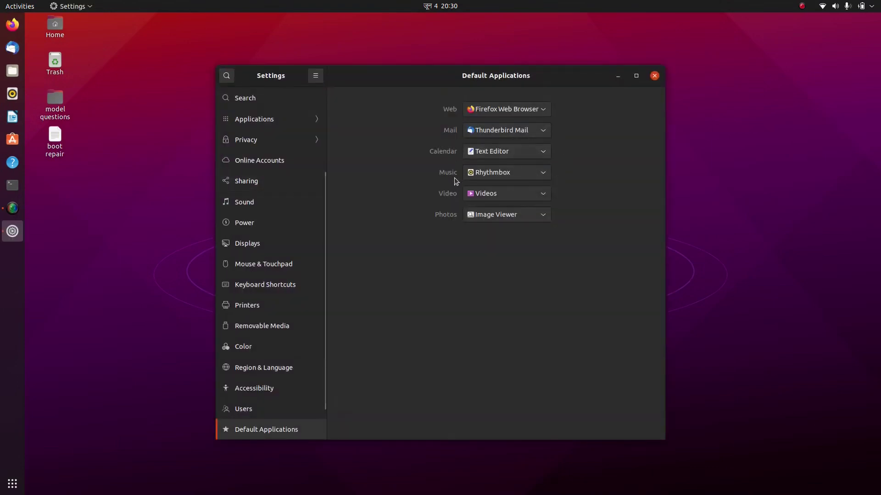
click(492, 174)
click(494, 184)
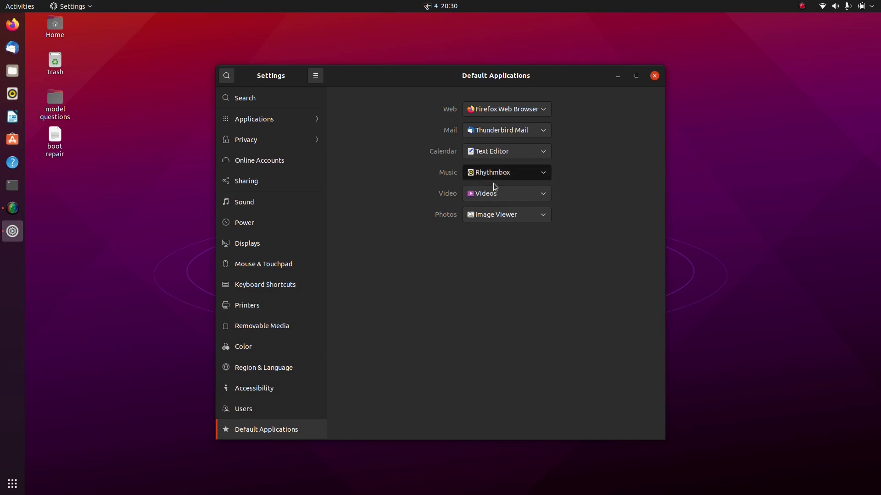
click(500, 201)
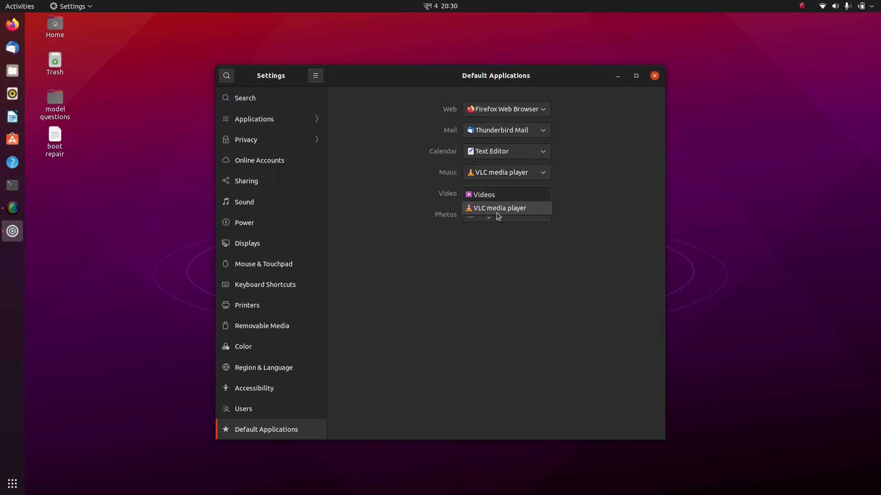
click(498, 214)
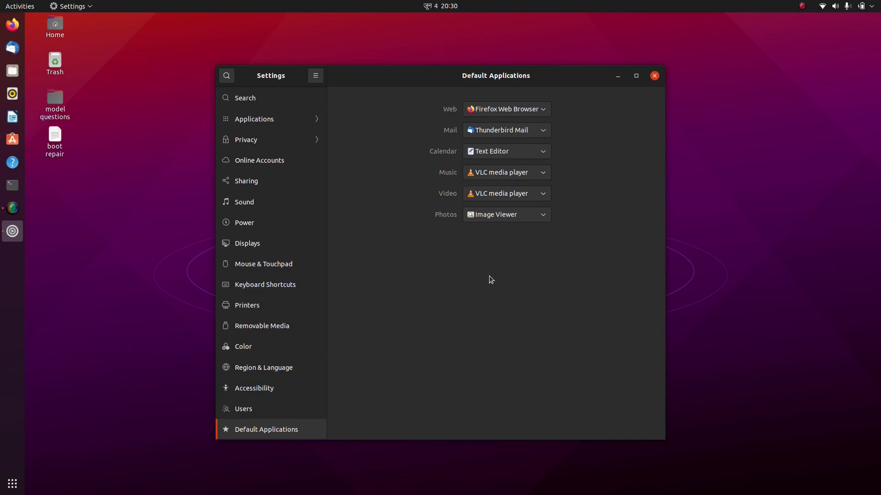
click(654, 75)
Test the default video player by opening boot repair.mkv from the Videos folder, then quit the player and close Files
click(3, 72)
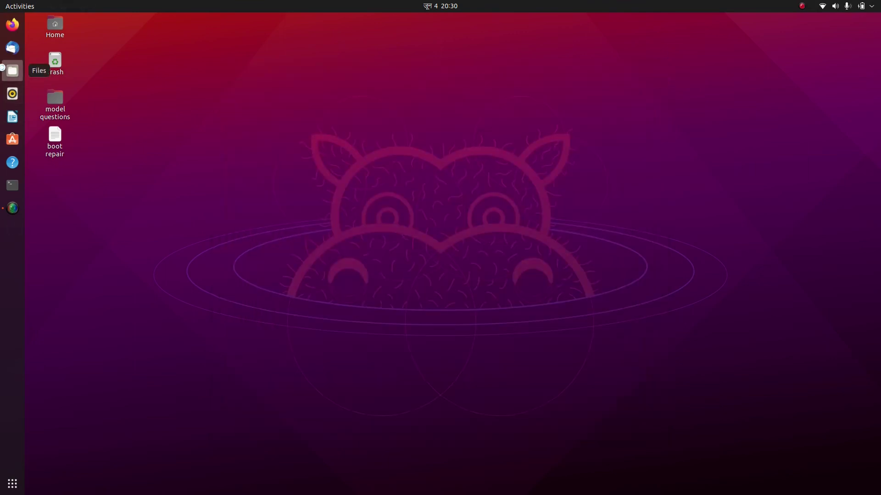
drag(169, 92, 305, 61)
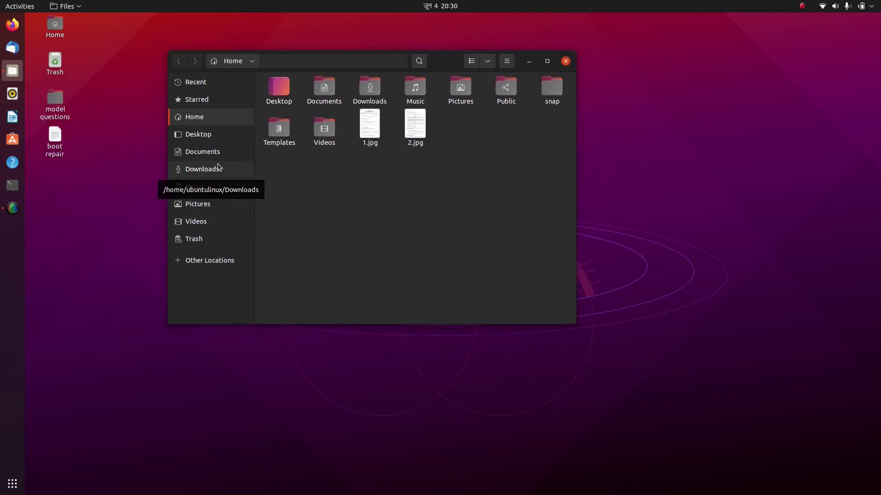
click(218, 222)
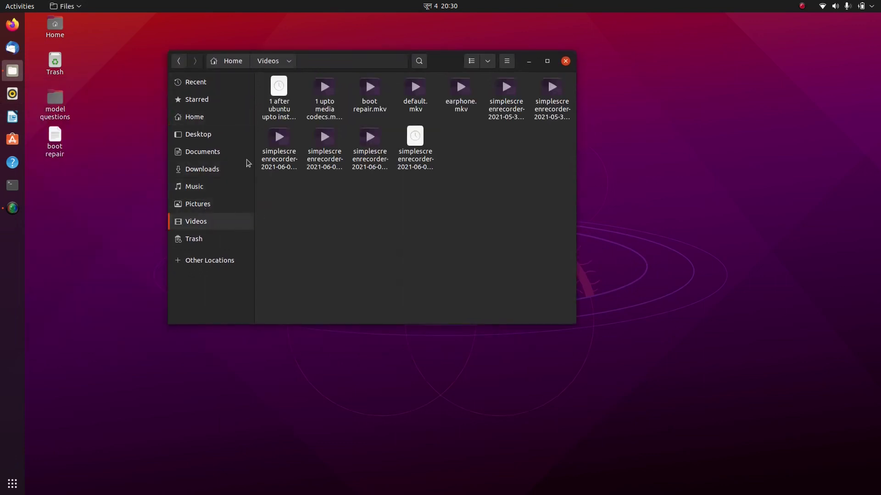
double_click(409, 107)
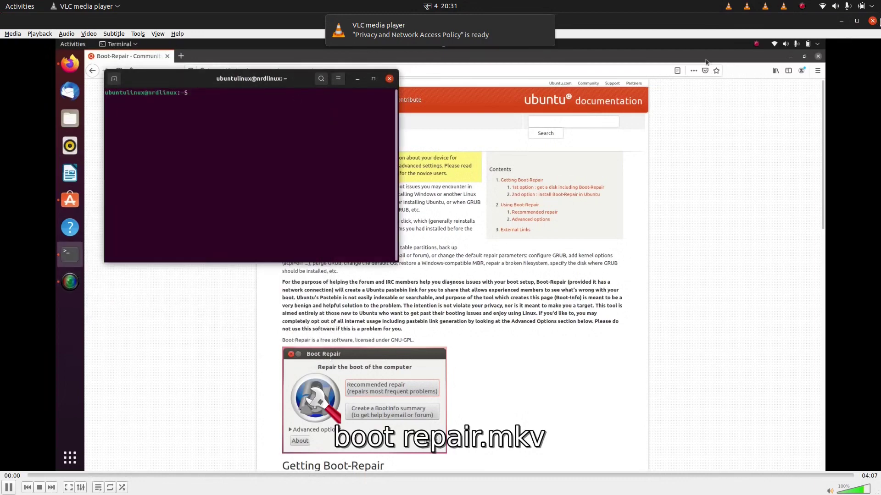
key(ctrl+q)
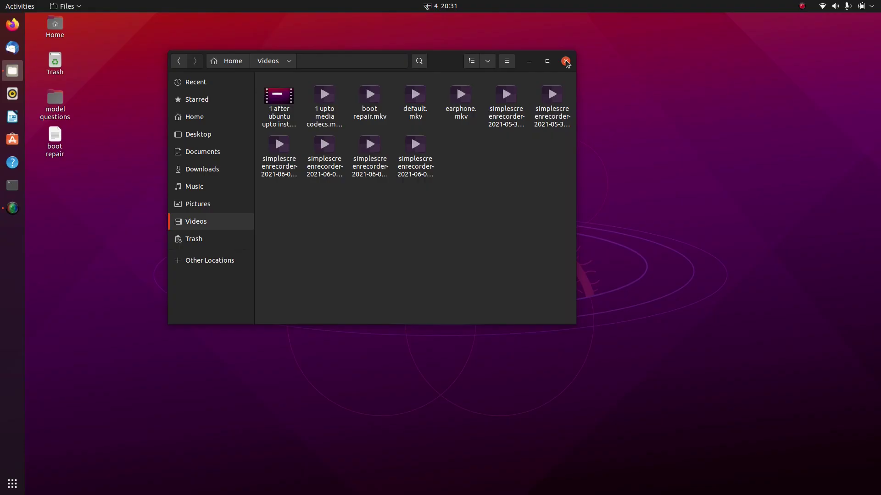
click(566, 62)
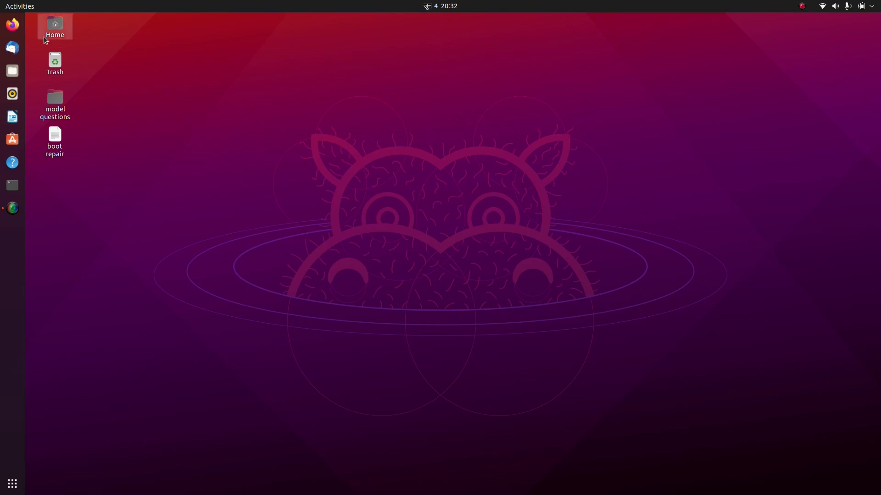
Open Firefox and search the web for "download chrome" to reach the Google Chrome download page
click(12, 24)
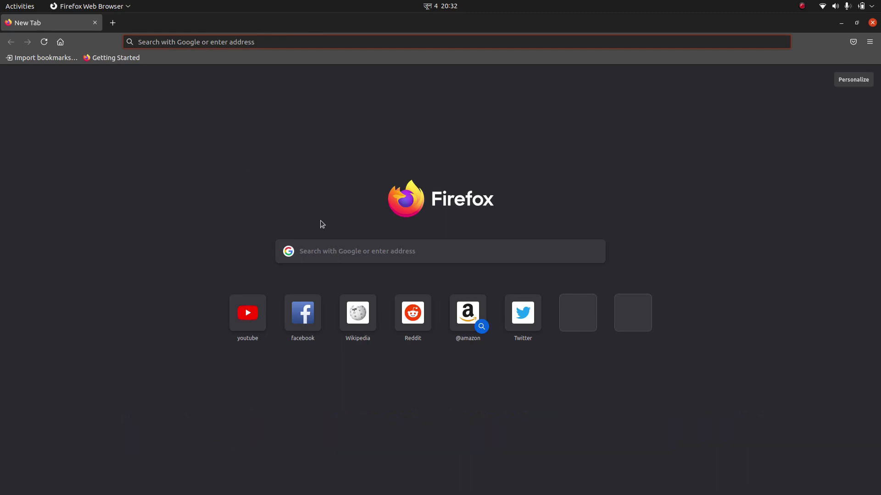
click(367, 255)
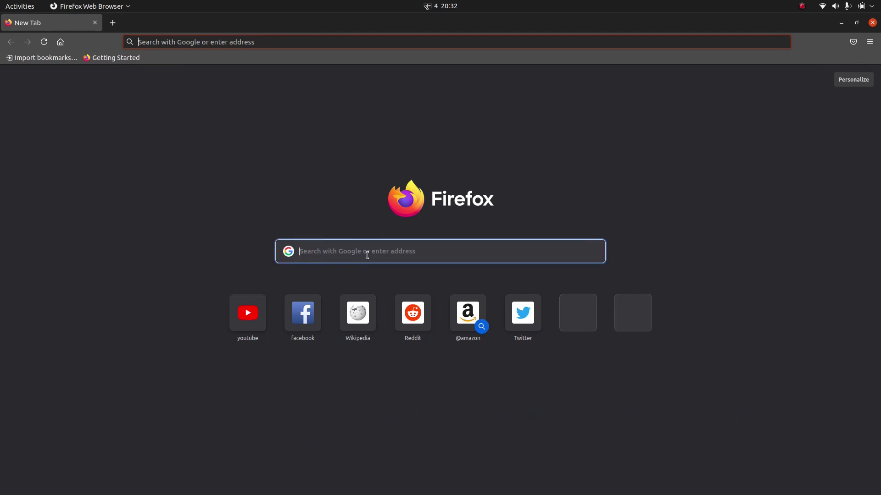
text(download)
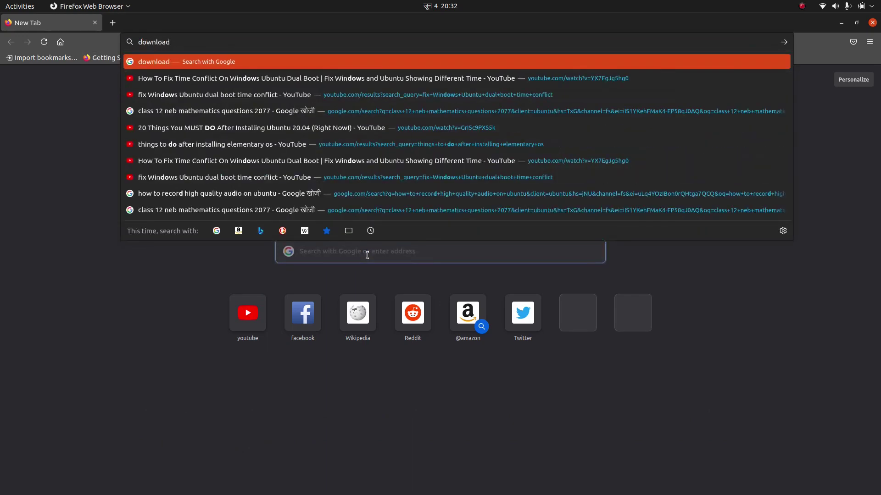
text( chrome)
key(Return)
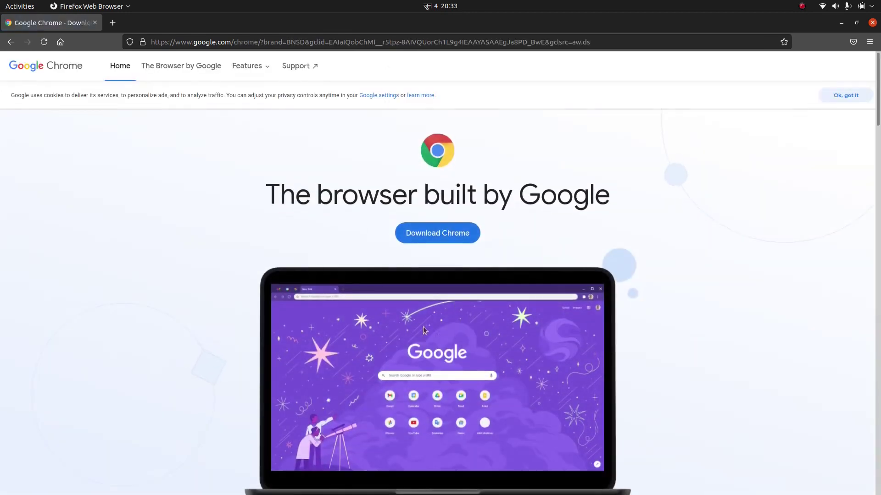
Download the 64 bit .deb package of Chrome for Debian/Ubuntu, accepting the terms and saving the file
click(463, 233)
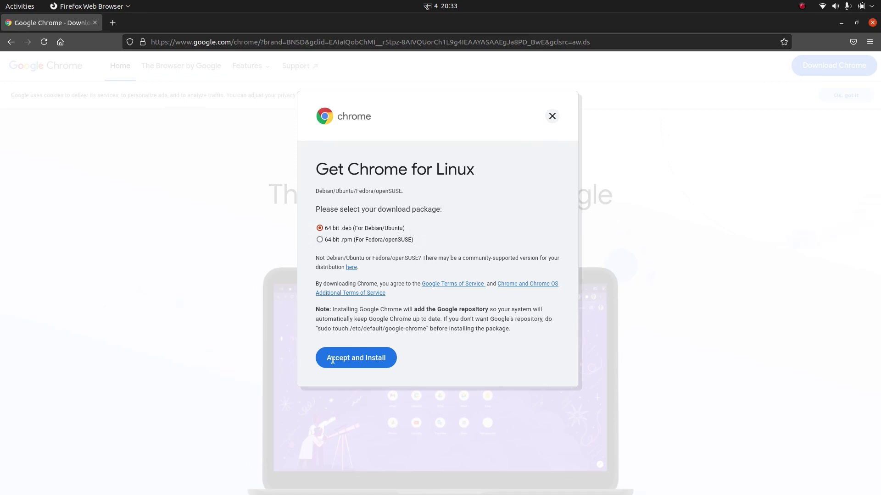
click(367, 364)
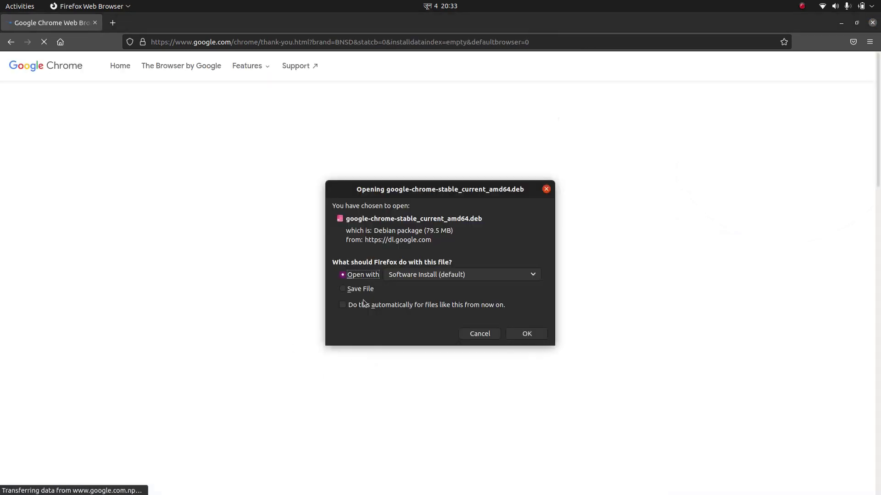
click(359, 290)
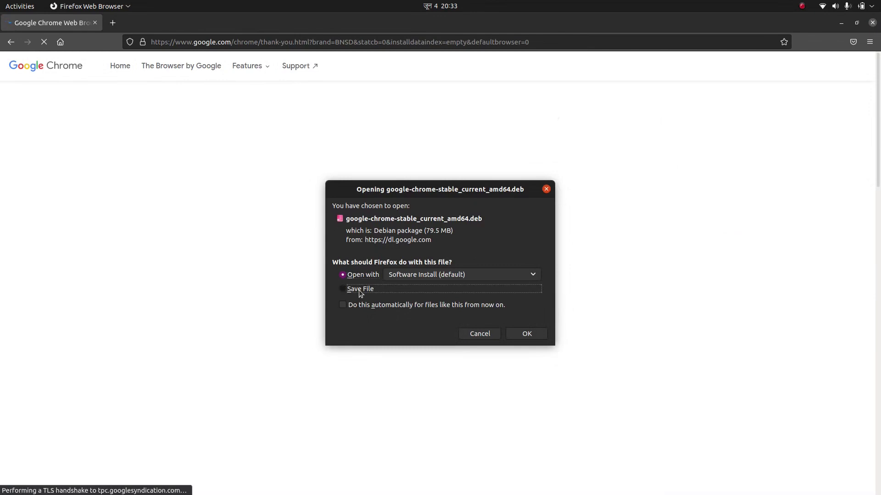
click(527, 334)
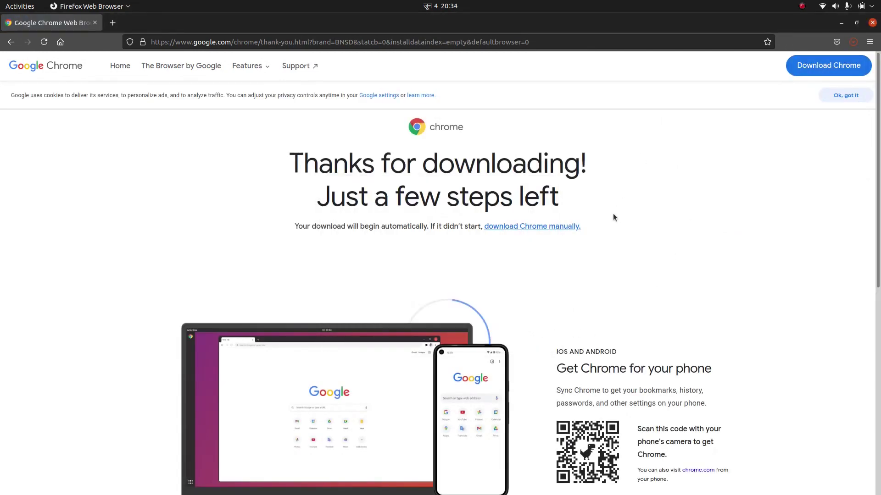
Install the downloaded google-chrome-stable_current_amd64.deb through Ubuntu Software, authenticating with the account password, and close the installer window
click(853, 41)
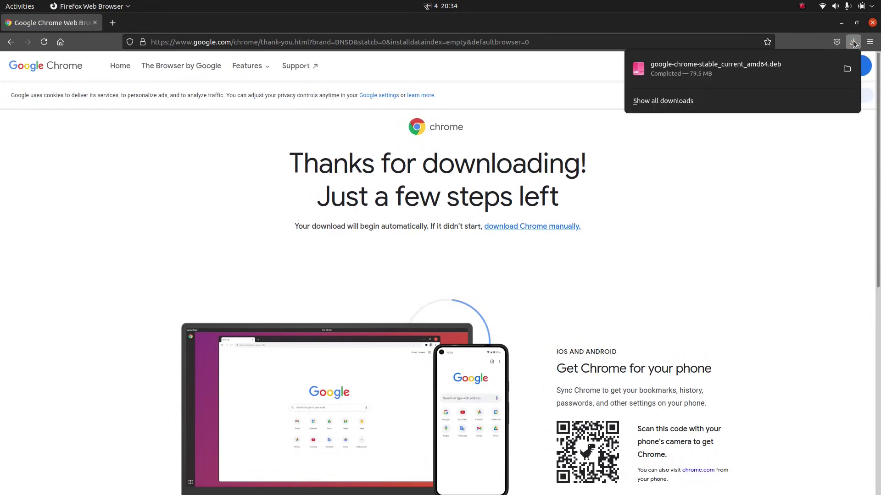
click(704, 72)
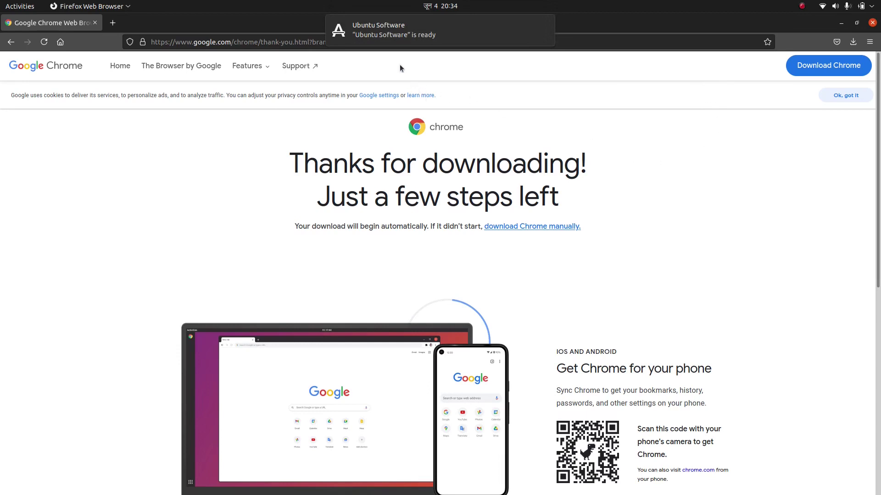
click(841, 22)
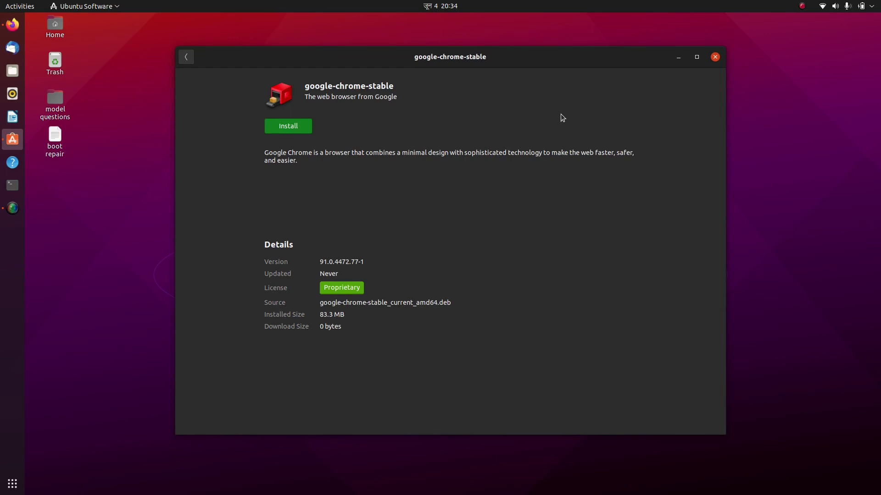
click(288, 127)
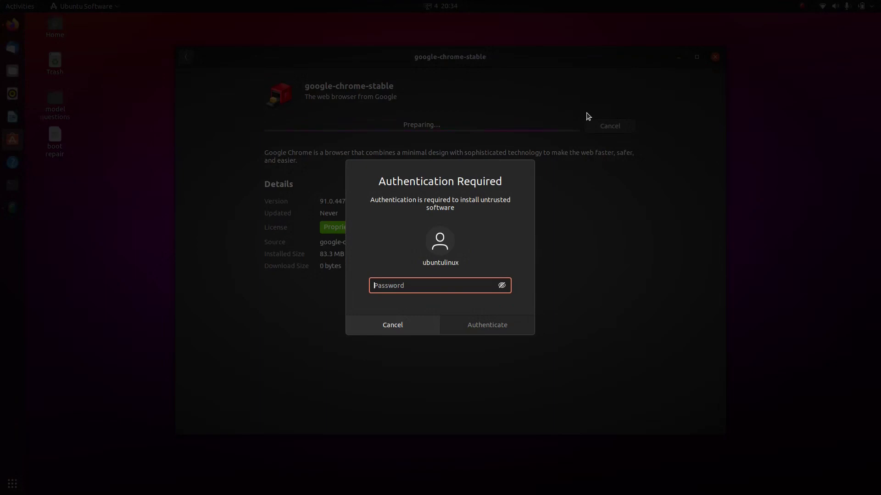
text(*****)
key(Return)
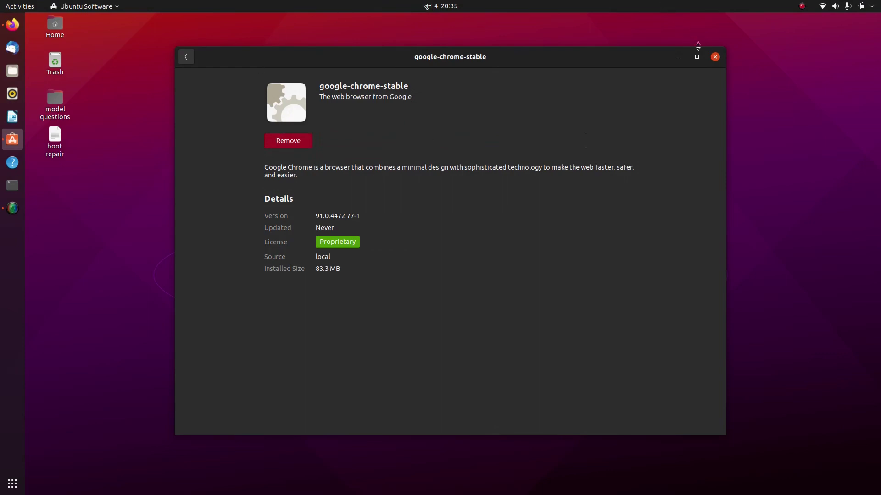
click(715, 57)
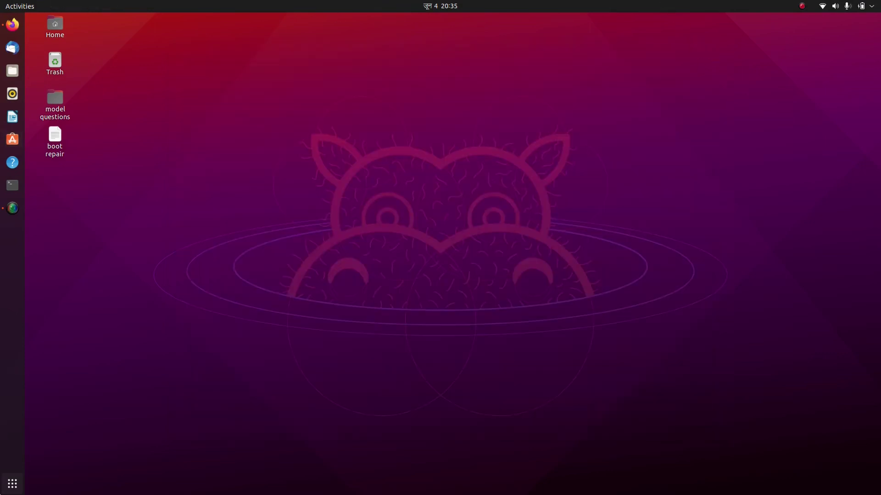
Locate Google Chrome on the second page of the application overview
click(12, 484)
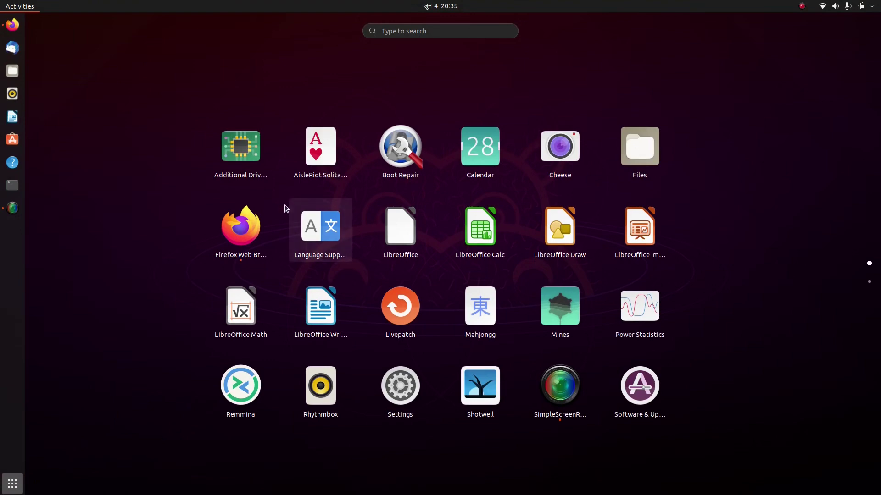
scroll(431, 164, down, 1)
scroll(433, 164, up, 1)
scroll(403, 175, down, 1)
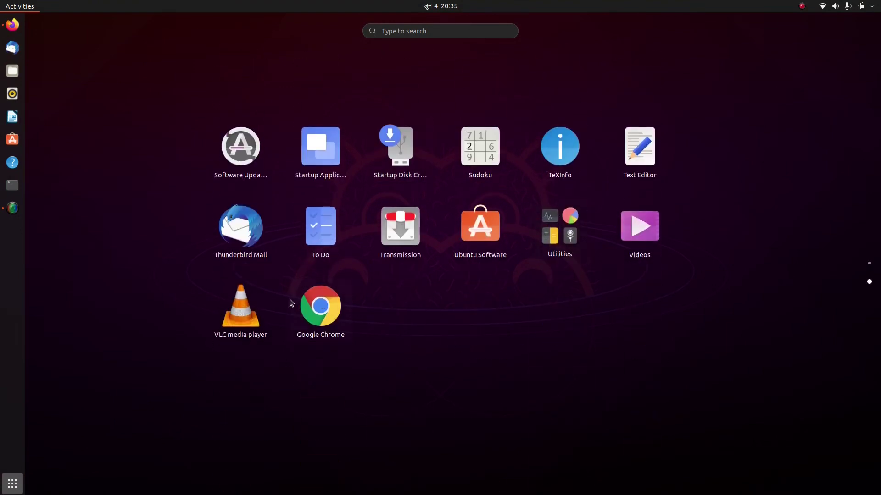
Launch Google Chrome, accept making it the default browser and sending usage statistics, and maximize its window
click(332, 316)
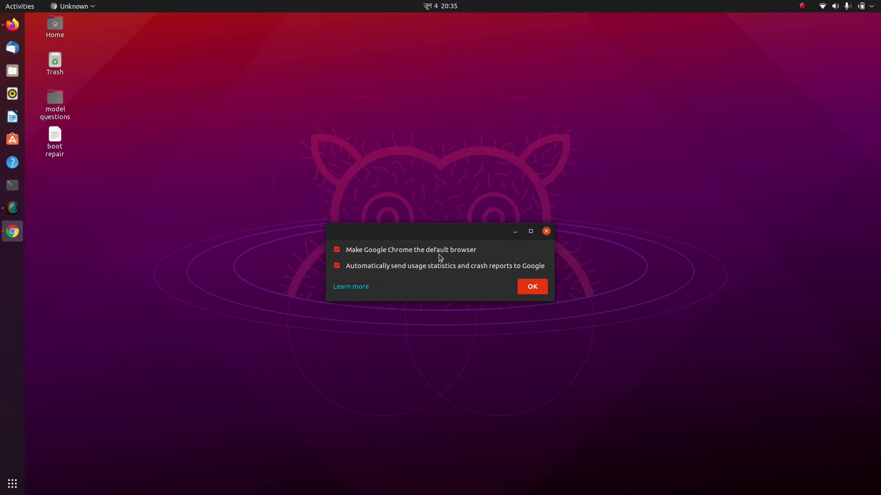
click(538, 288)
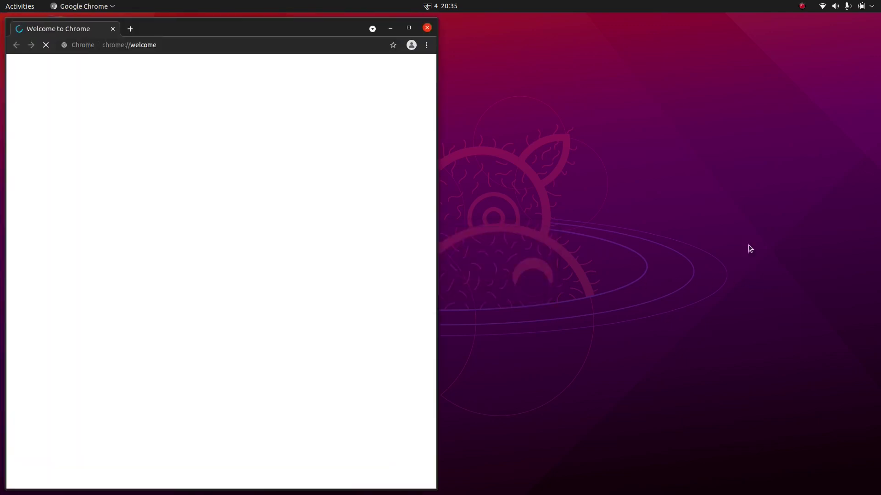
click(408, 27)
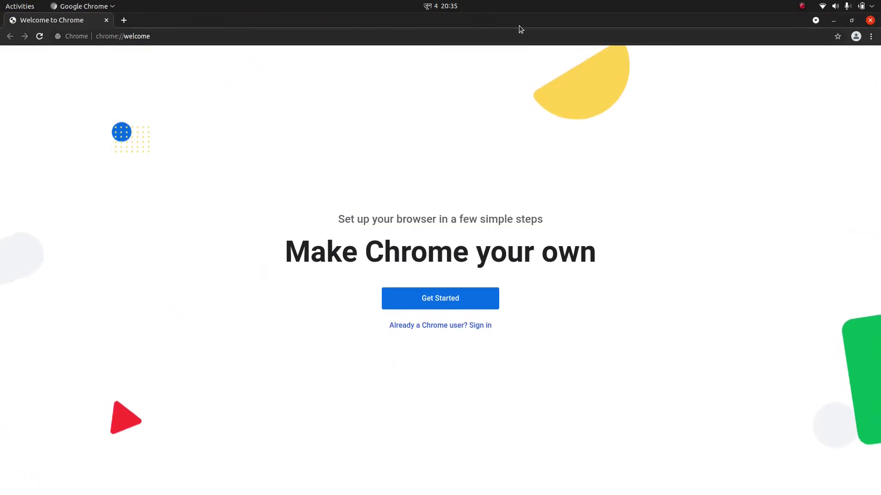
Add Google Chrome to the Dock favorites from the second page of the application overview
key(super+a)
scroll(446, 235, down, 1)
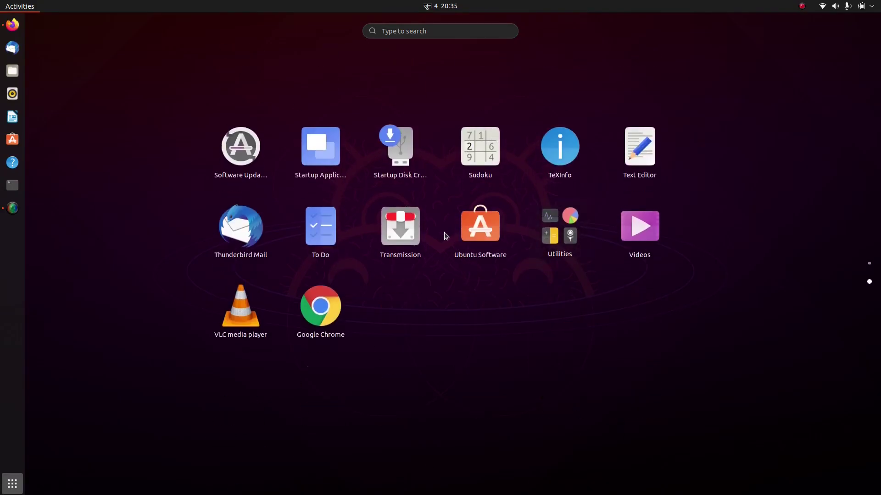
right_click(324, 312)
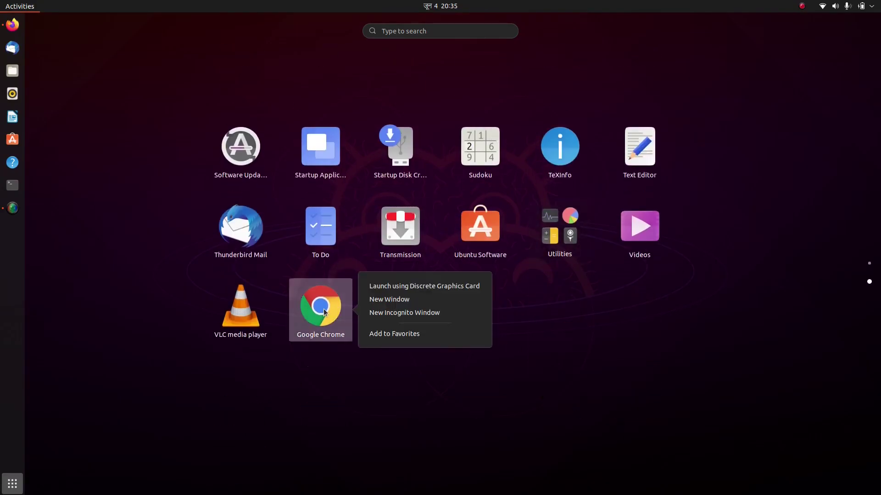
click(450, 334)
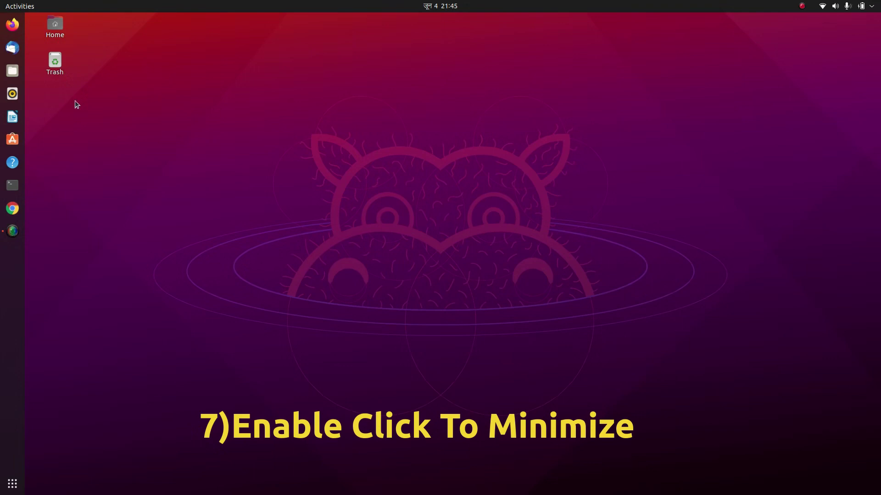
Open Files and Rhythmbox from the Dock and arrange their windows so they partly overlap
click(13, 71)
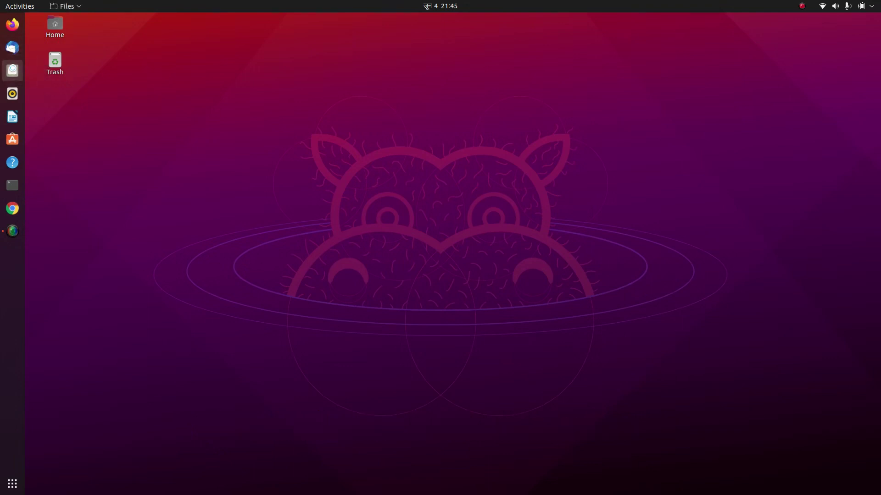
drag(126, 90, 237, 75)
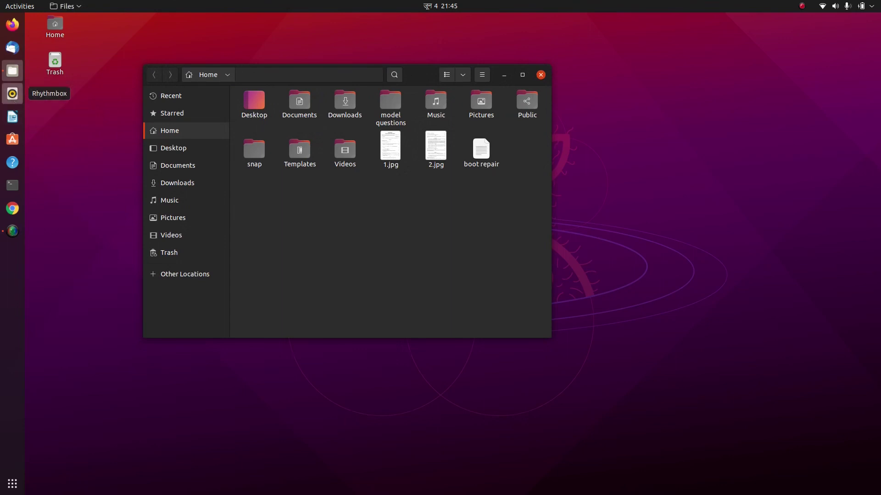
click(13, 94)
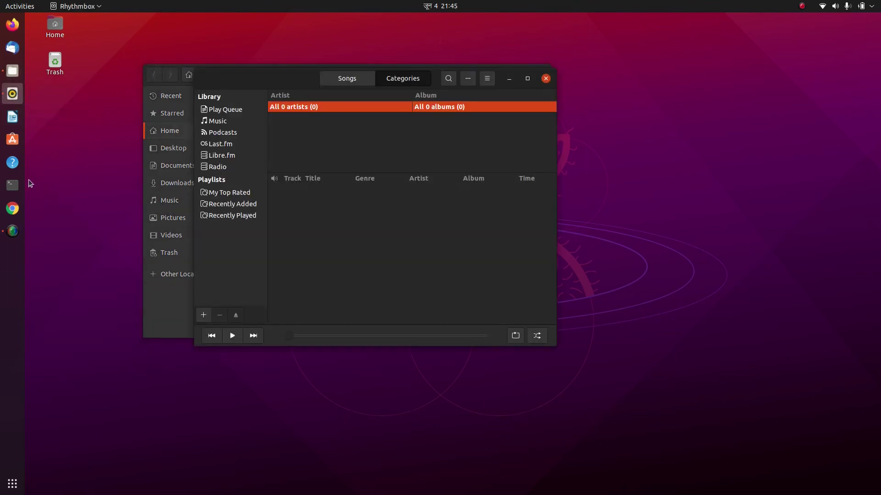
drag(265, 79, 346, 90)
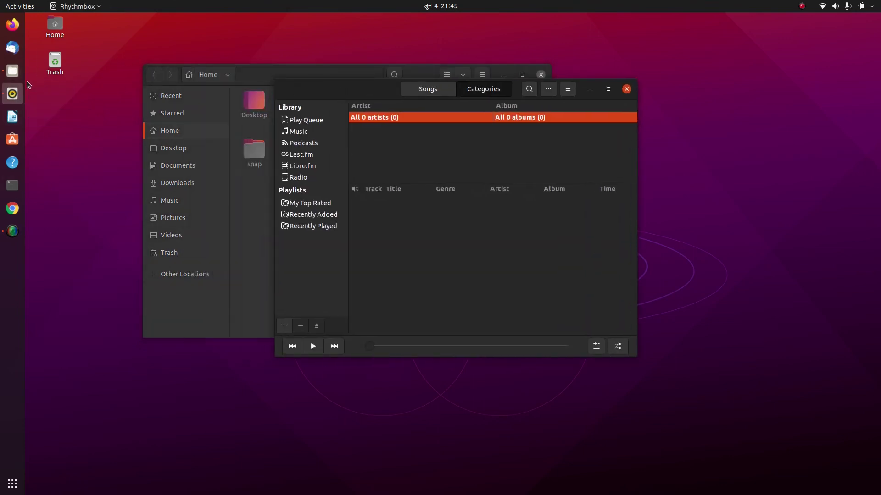
Check how the Dock icons switch between Files and Rhythmbox, minimizing Files from its window and restoring it from the Dock
click(13, 72)
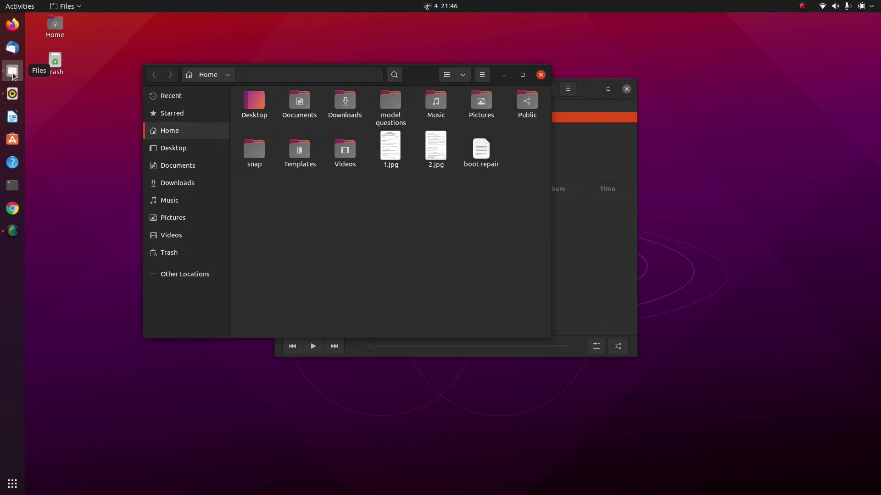
click(13, 94)
click(13, 72)
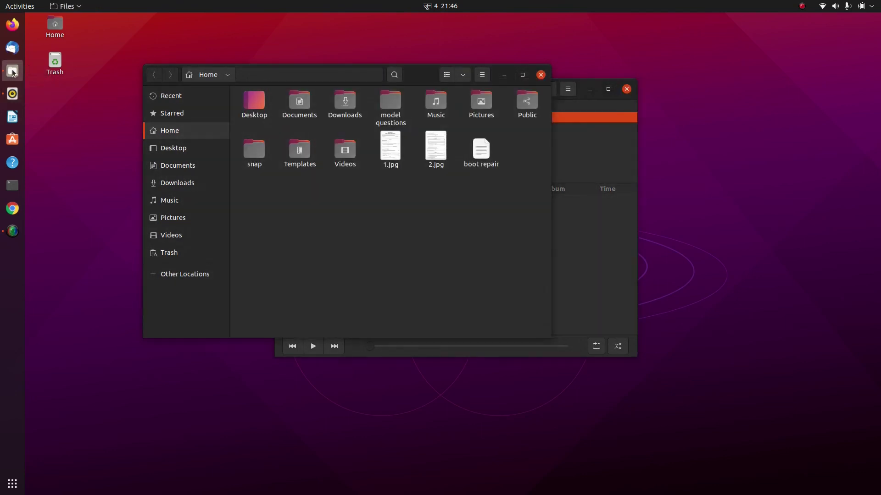
click(13, 94)
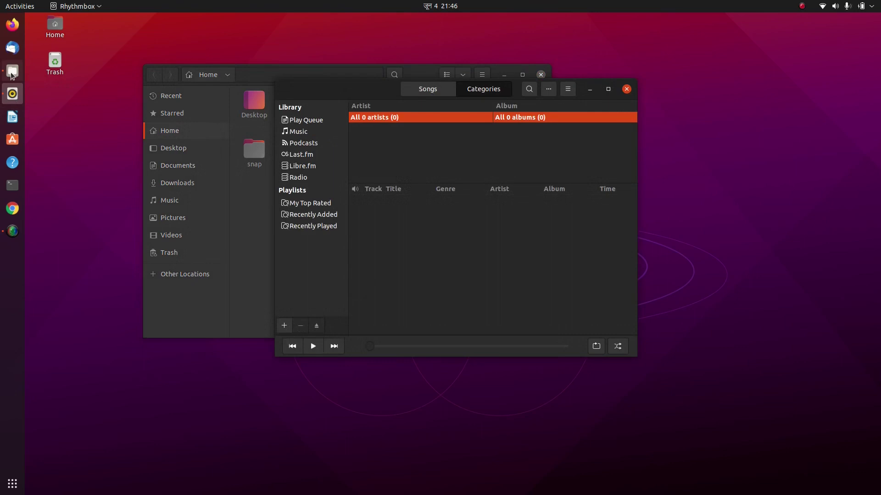
click(13, 72)
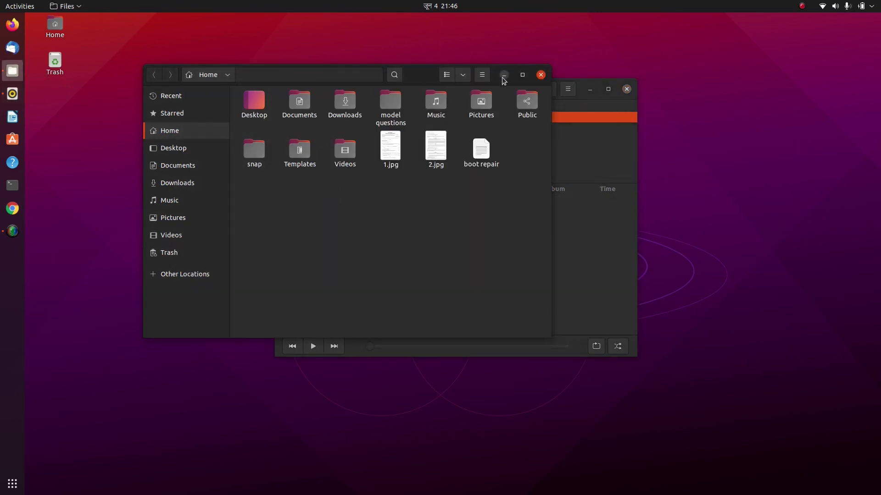
click(504, 75)
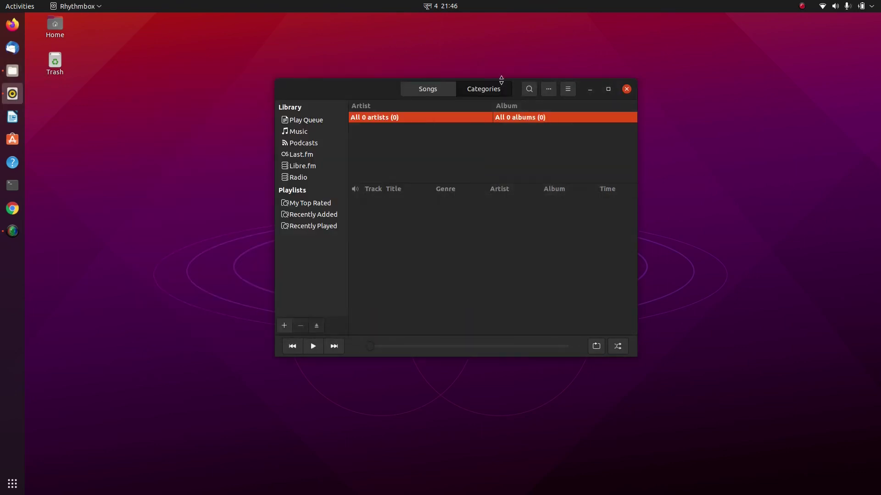
click(6, 78)
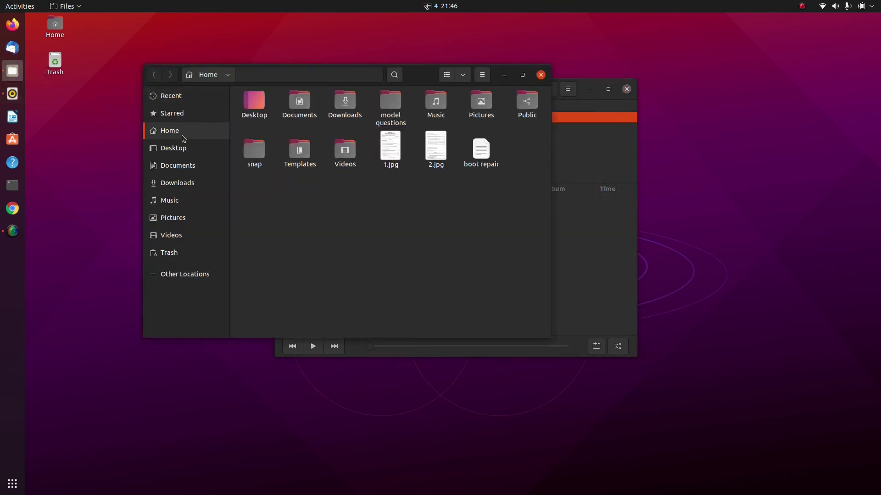
Open Terminal and run the copied command gsettings set org.gnome.shell.extensions.dash-to-dock click-action 'minimize'
click(22, 182)
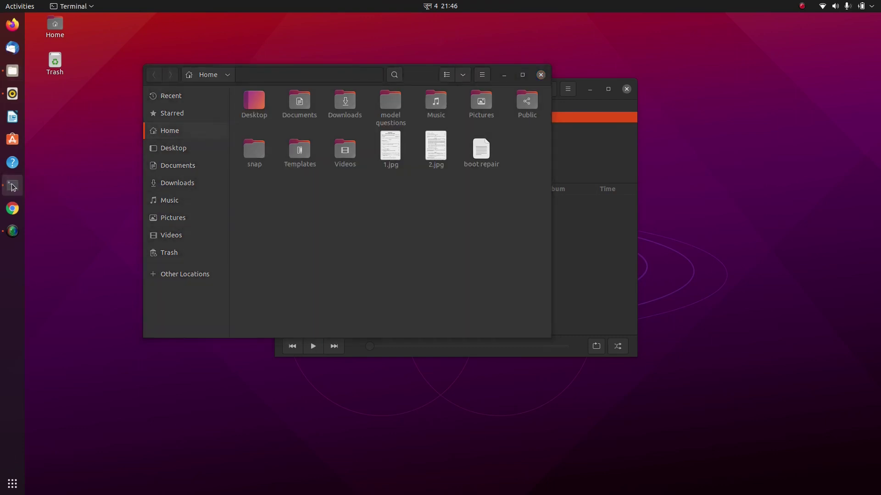
drag(140, 51, 312, 62)
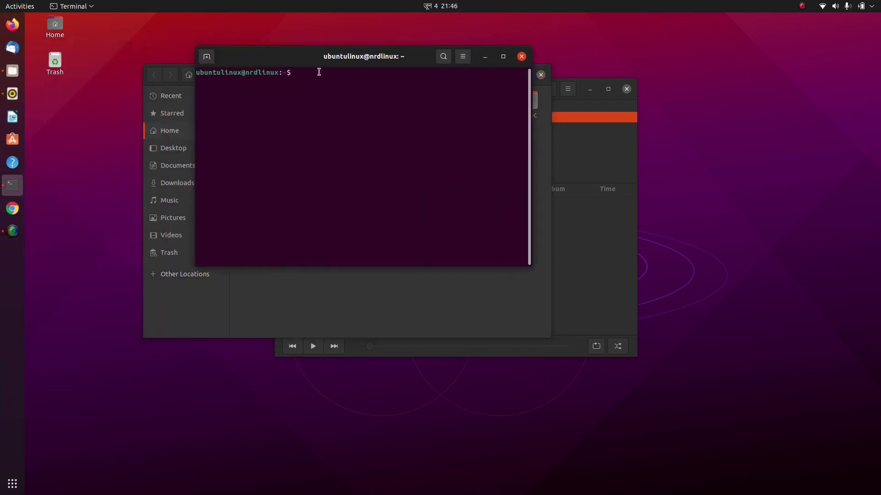
right_click(326, 82)
click(353, 111)
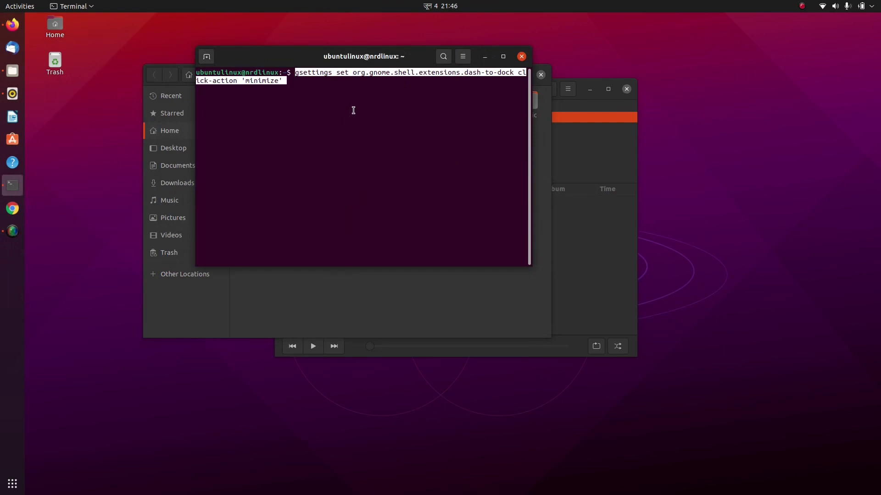
key(Return)
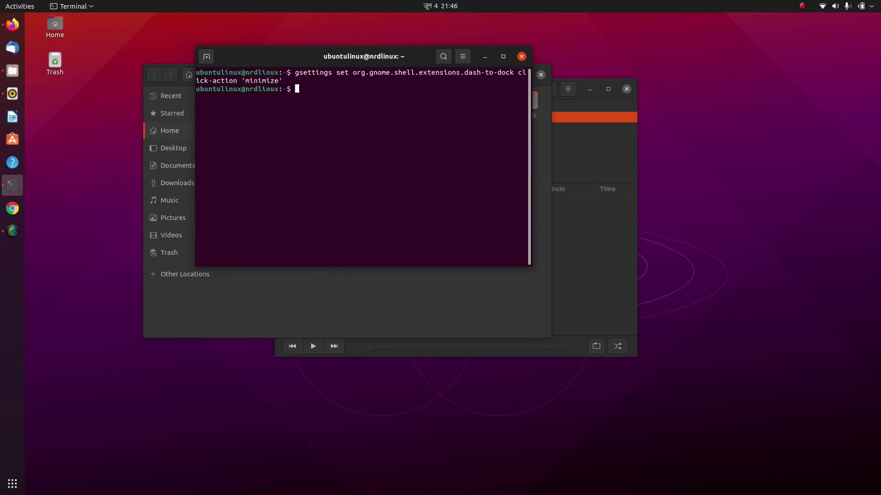
Move the Terminal window aside and test minimizing and restoring Files repeatedly through its Dock icon
drag(282, 62, 399, 74)
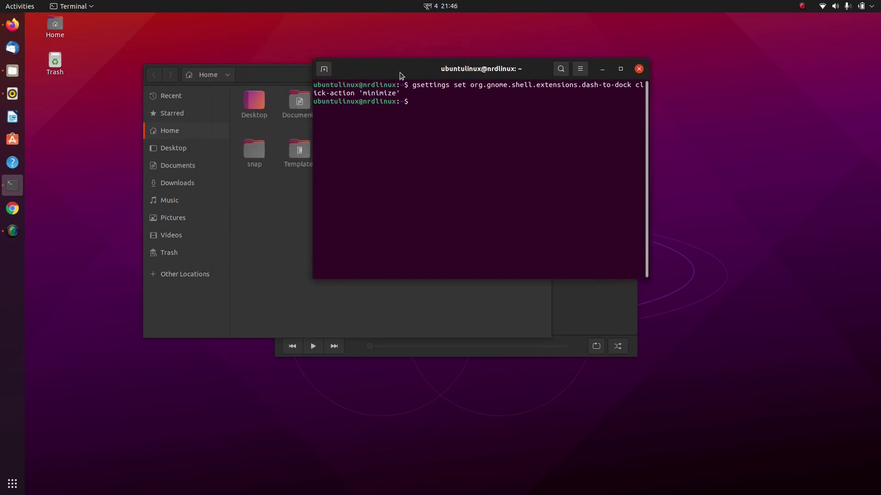
click(6, 71)
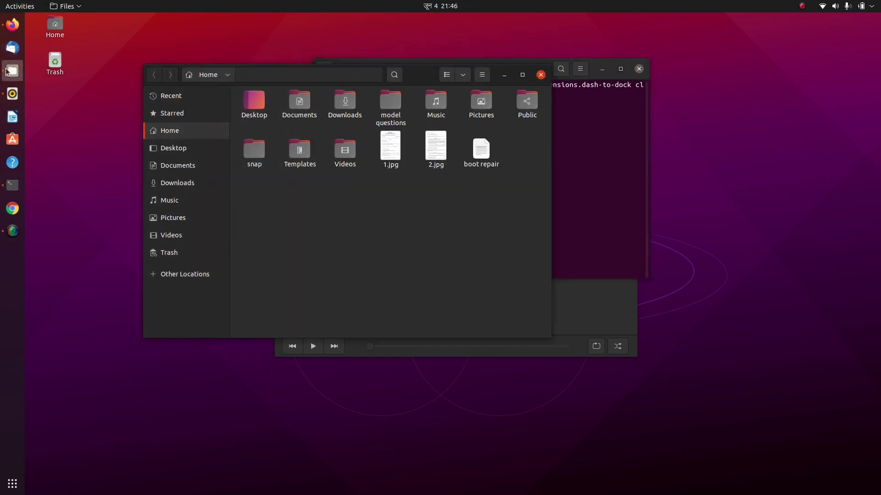
click(6, 71)
click(7, 71)
click(6, 71)
click(6, 71)
click(14, 74)
click(14, 74)
click(14, 73)
Reposition Terminal and minimize it through its Dock icon, then close Rhythmbox
drag(413, 72, 360, 69)
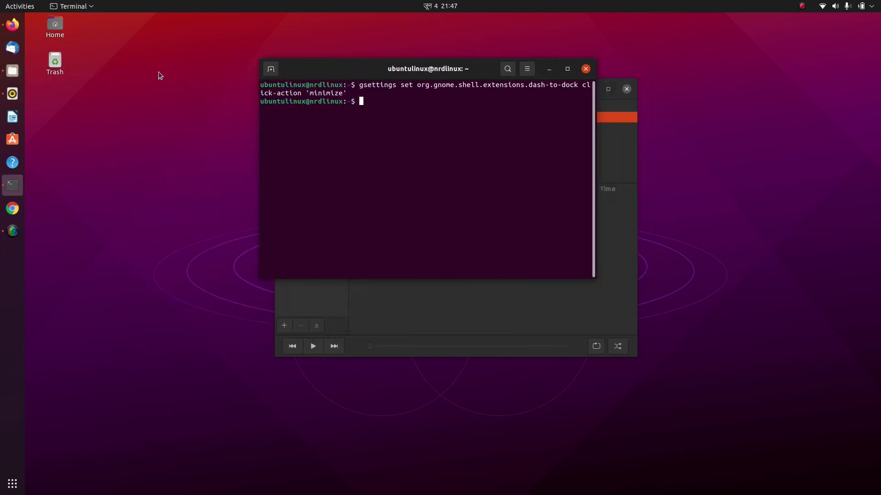
click(15, 187)
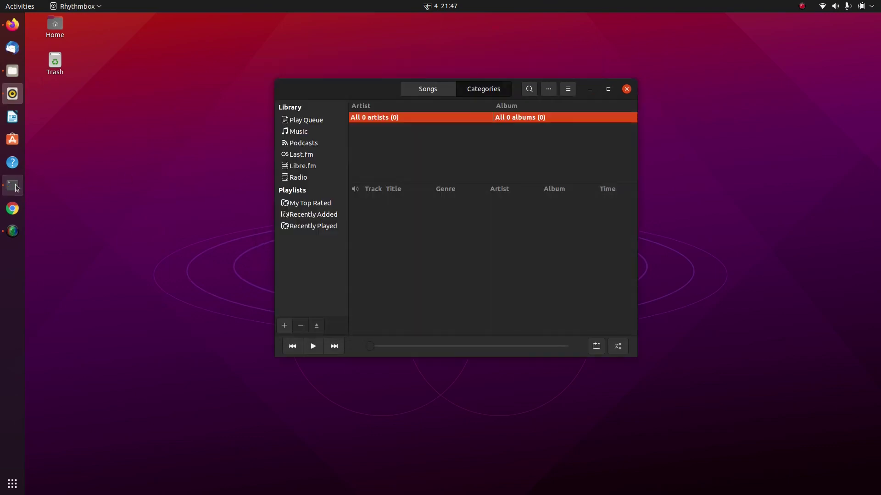
click(626, 89)
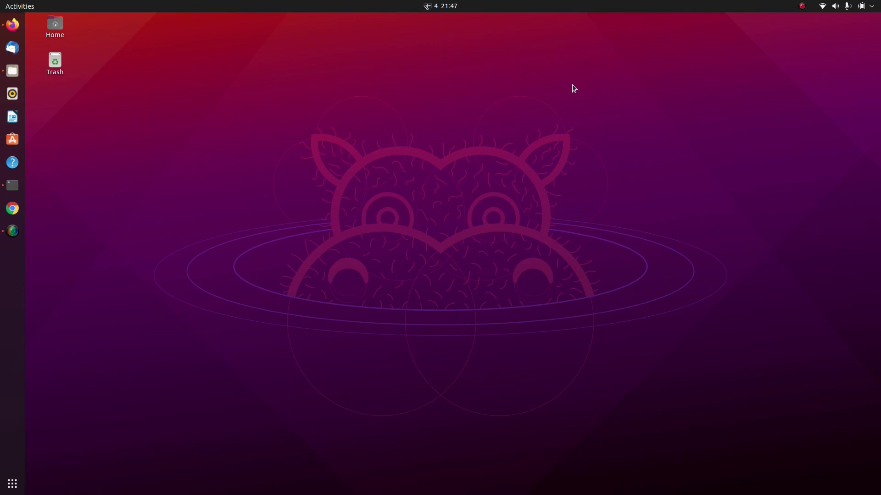
Search Ubuntu Software for GNOME Tweaks, review the Tweaks page, and close the store
click(4, 140)
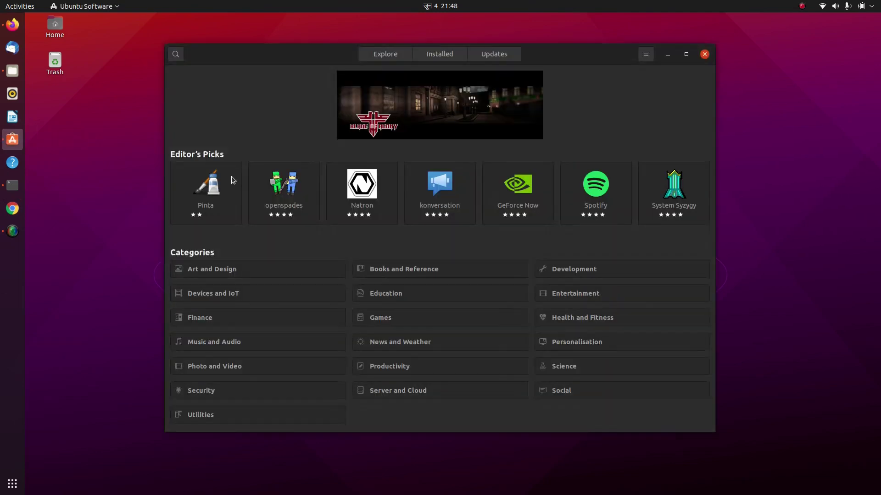
click(175, 54)
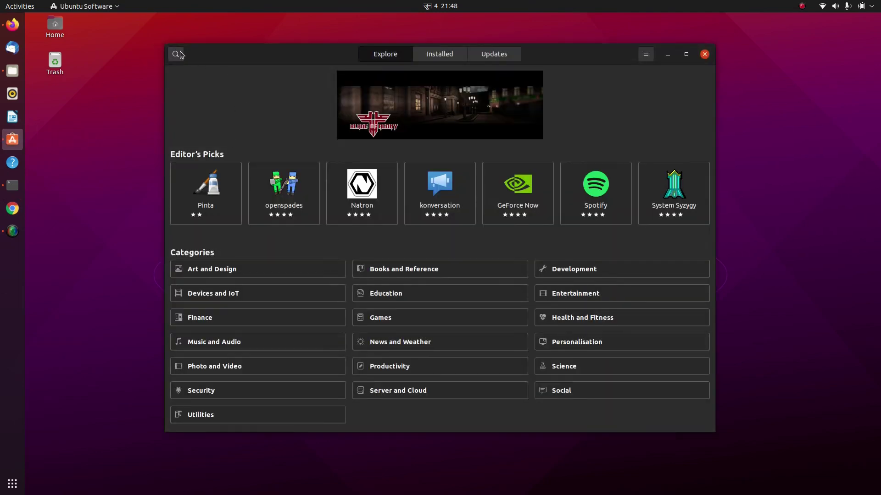
text(gnome)
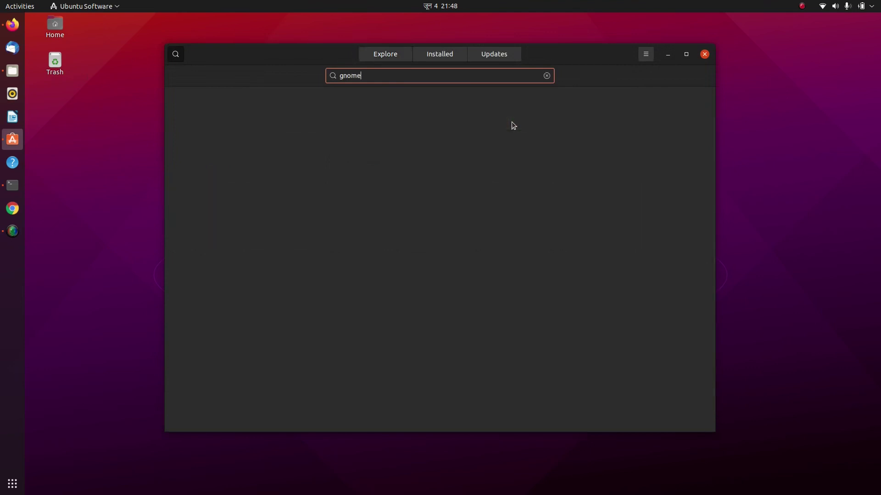
text( twea)
click(370, 118)
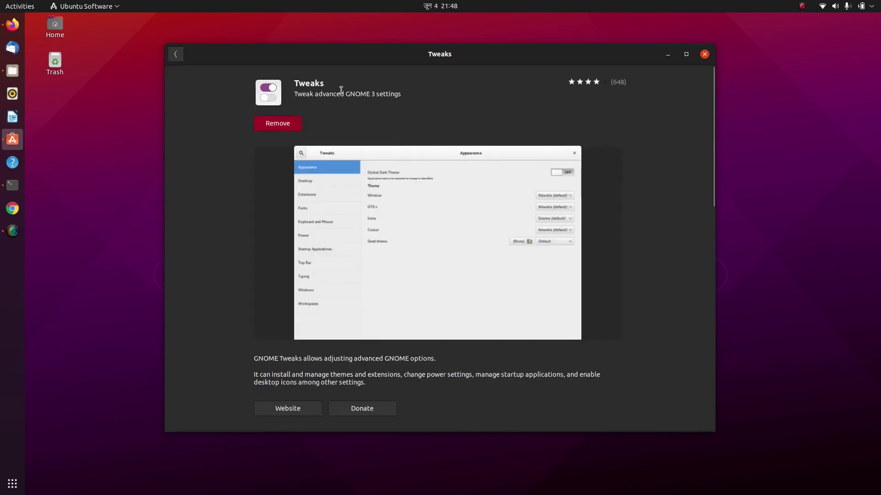
scroll(373, 105, down, 3)
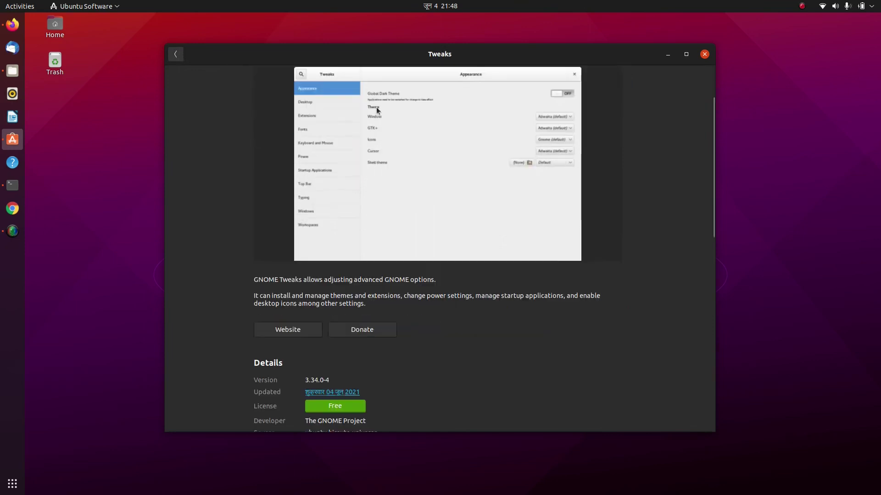
scroll(377, 108, up, 3)
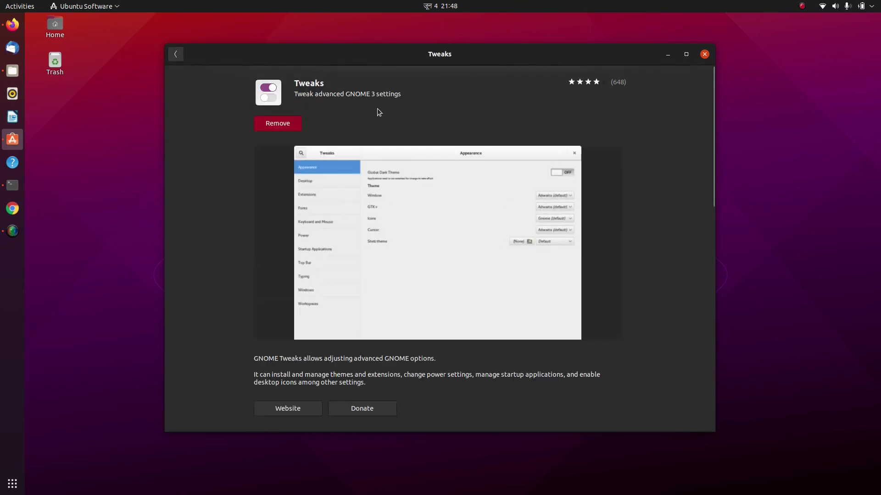
click(704, 54)
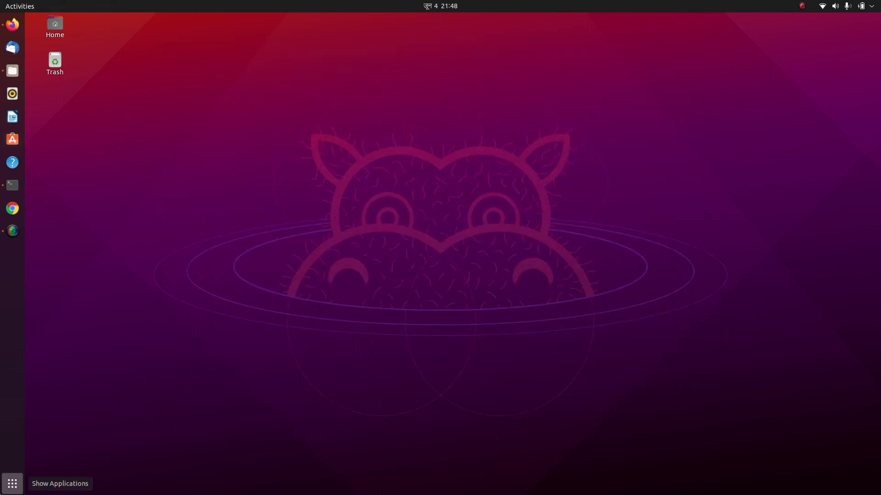
Launch Tweaks from the second page of the Utilities folder in the application overview
click(13, 484)
scroll(675, 218, down, 1)
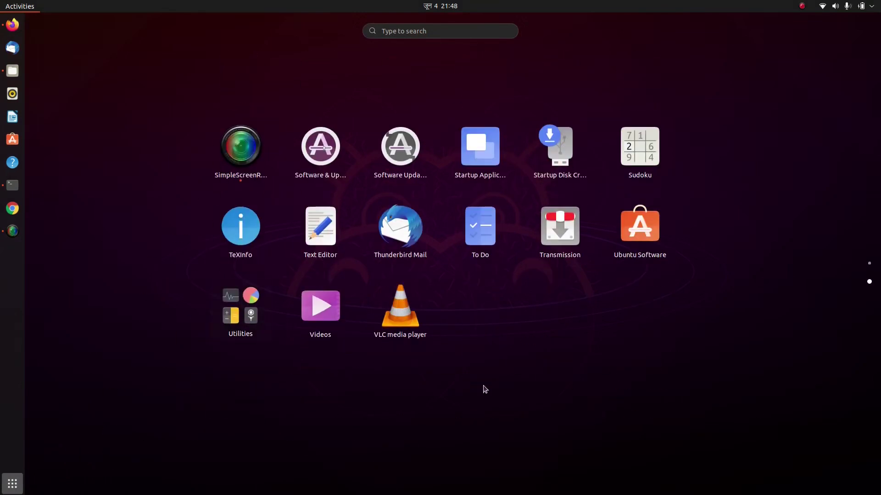
click(245, 320)
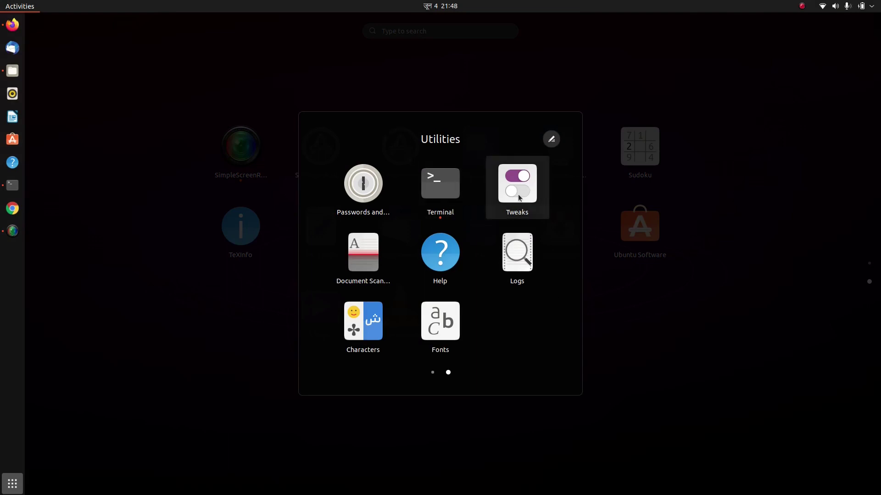
click(520, 198)
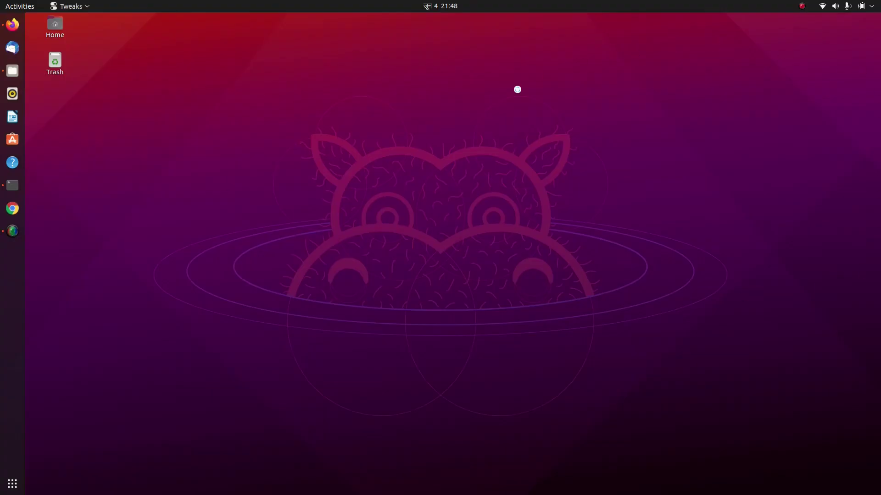
Review the Appearance, Extensions, Fonts, Startup Applications, Keyboard & Mouse and Top Bar pages in Tweaks, then close it
drag(500, 115, 476, 55)
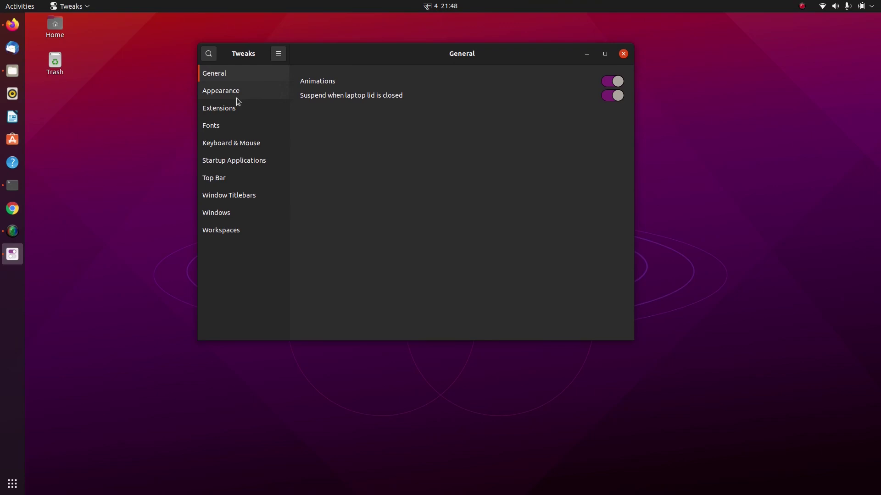
click(255, 94)
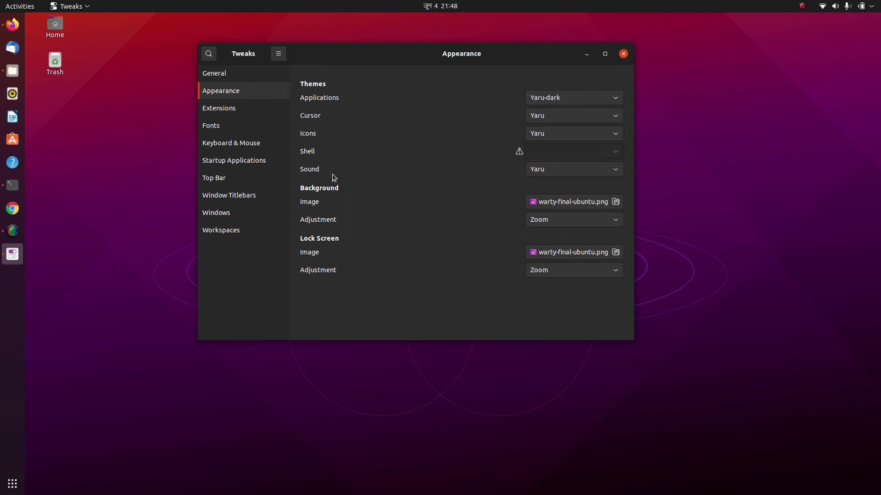
click(238, 110)
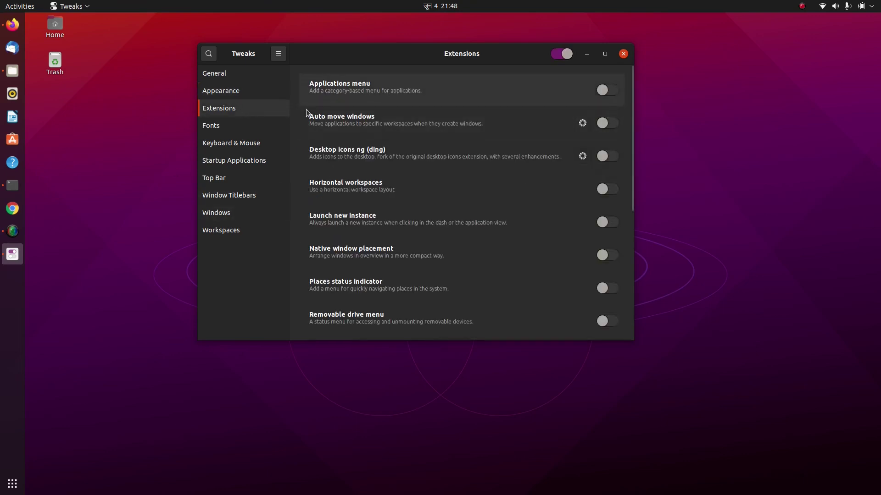
click(237, 131)
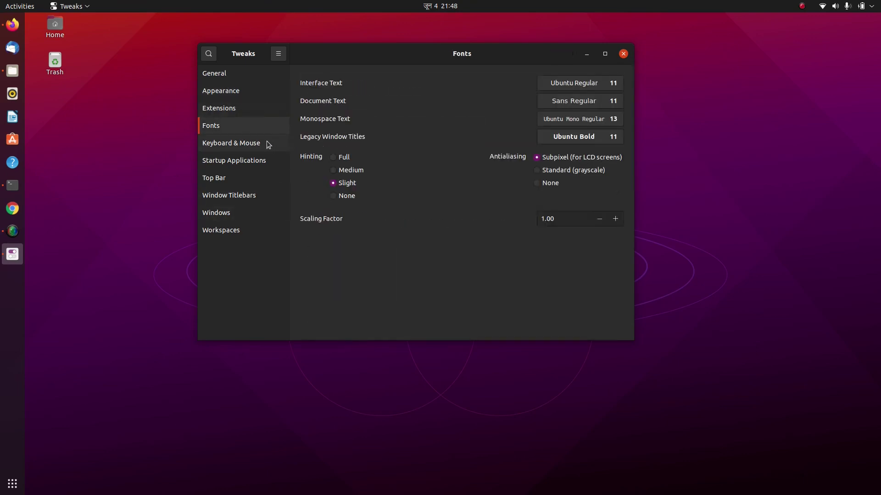
click(258, 161)
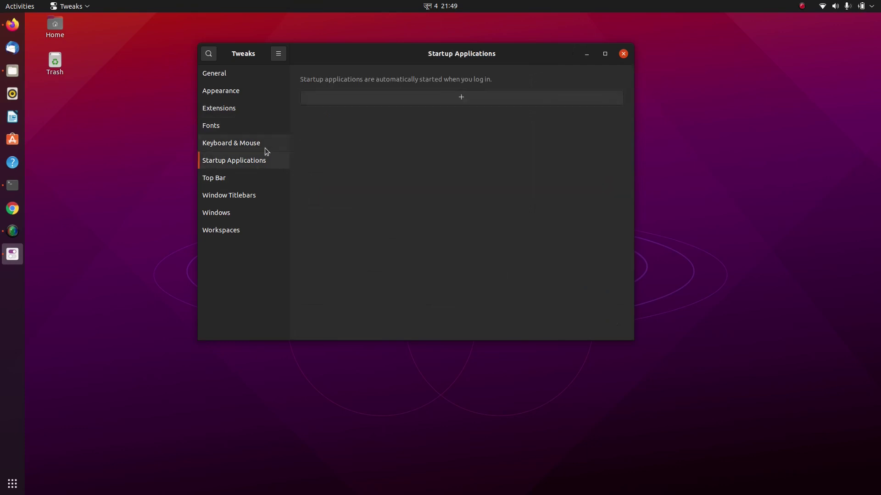
click(265, 144)
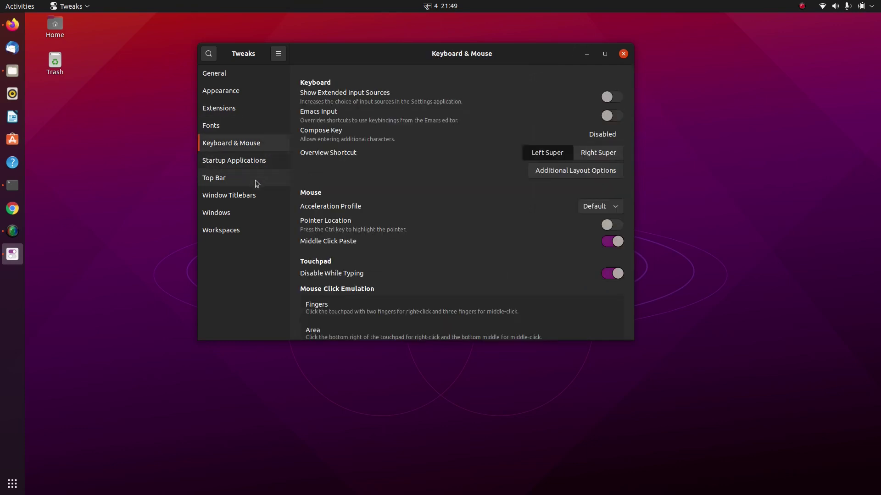
click(255, 180)
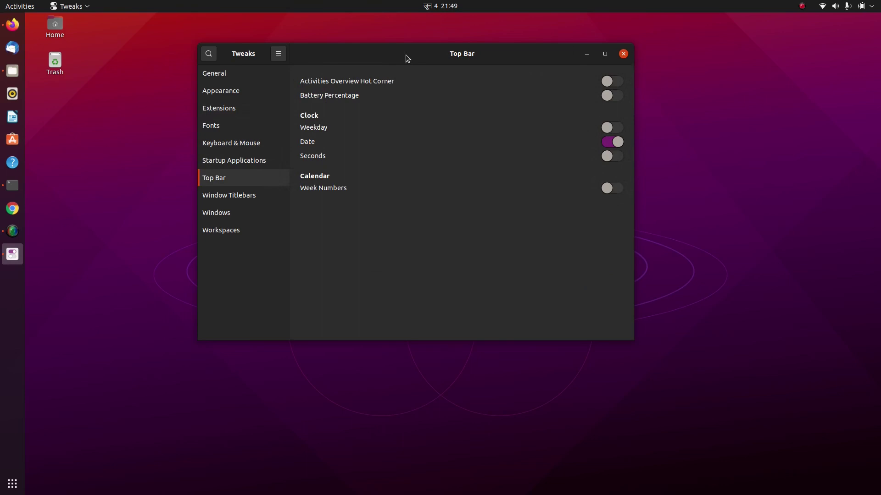
click(624, 53)
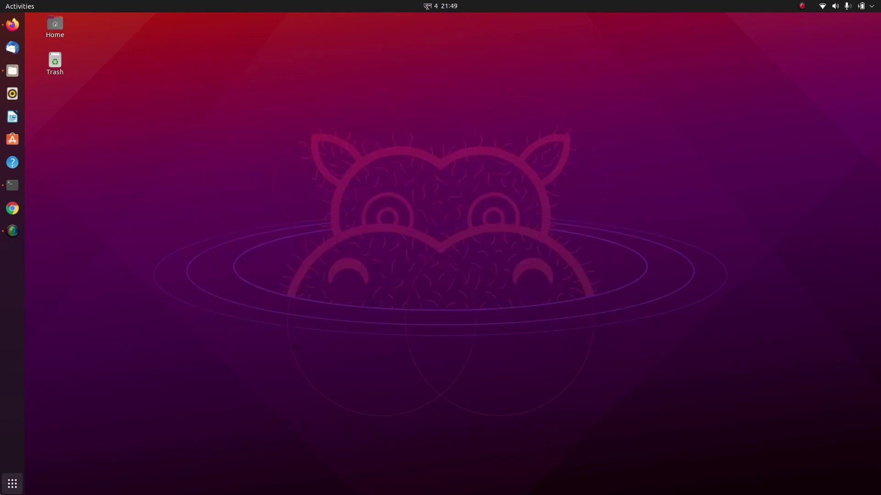
Launch Settings from the application overview and examine the Night Light options for the display
click(13, 484)
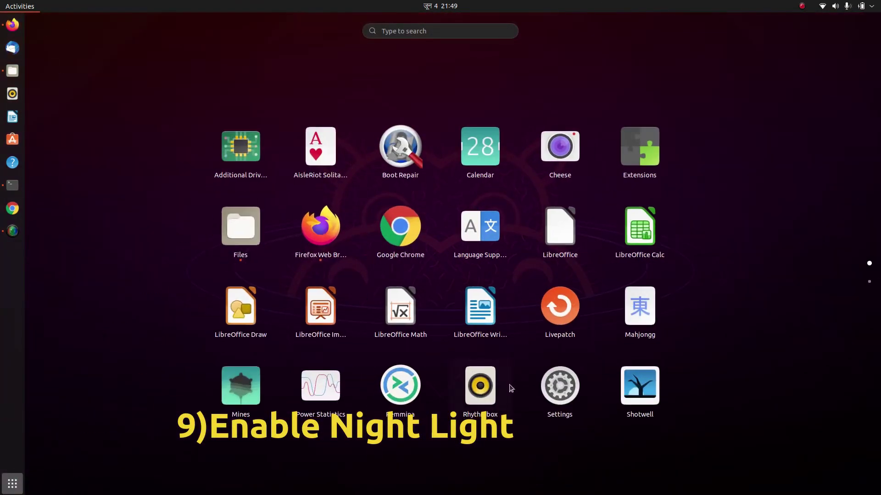
click(556, 379)
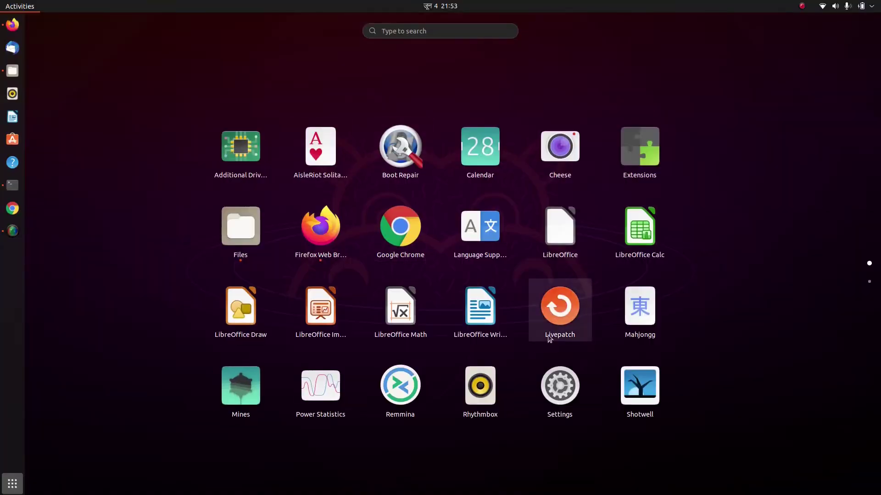
click(557, 386)
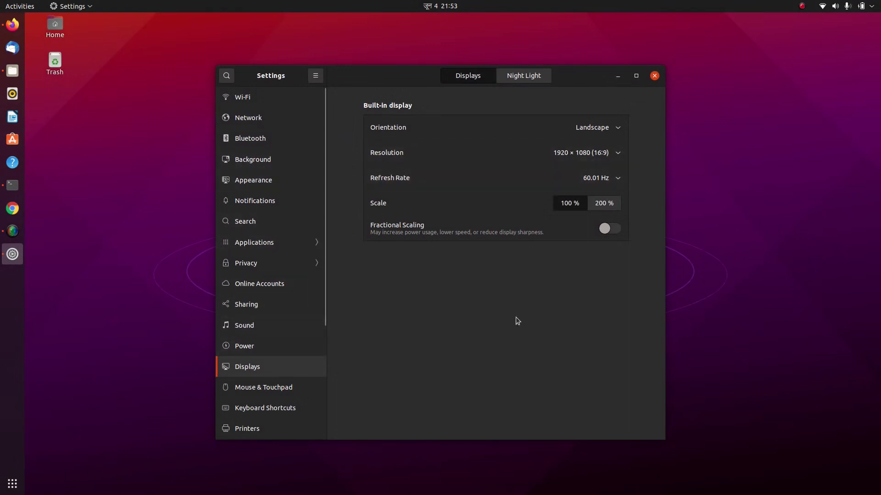
click(526, 77)
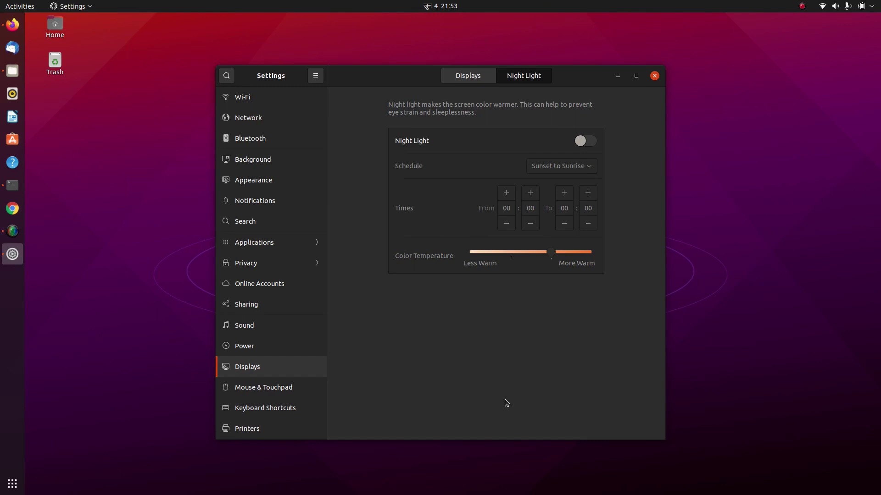
drag(392, 79, 370, 70)
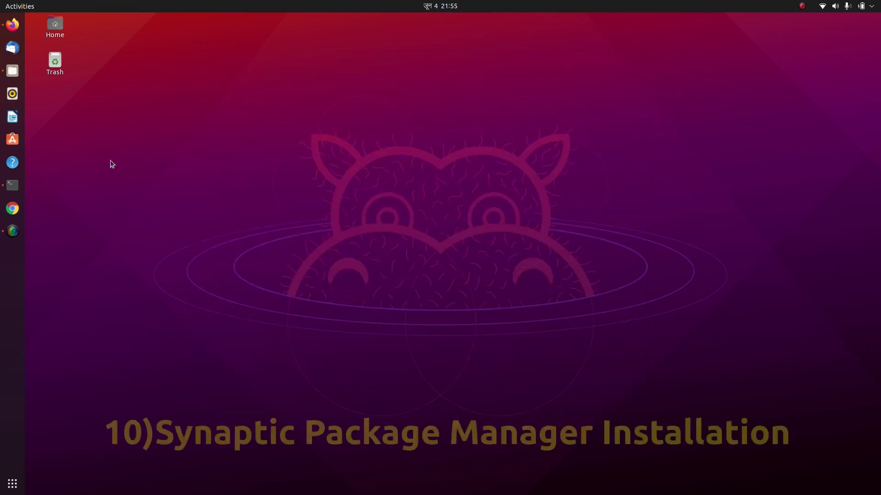
Open Ubuntu Software, look over its search, installed applications and Explore page, then minimize the store window
click(9, 142)
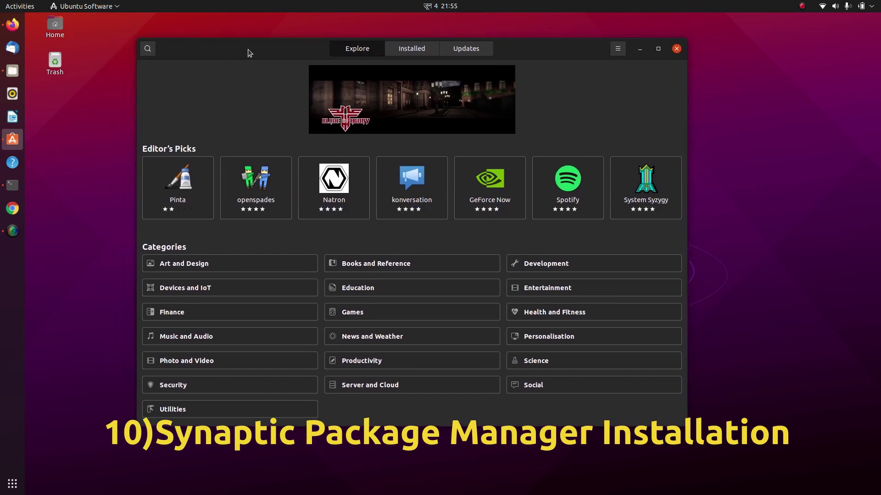
click(149, 49)
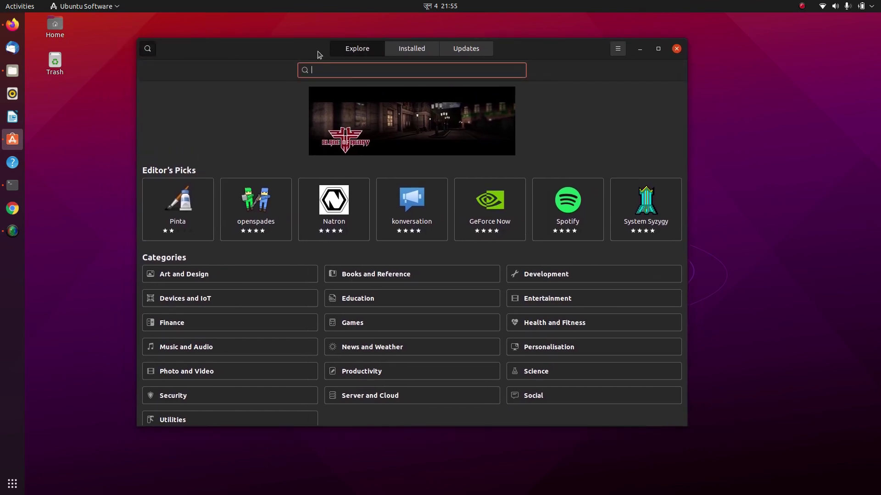
click(148, 48)
click(411, 48)
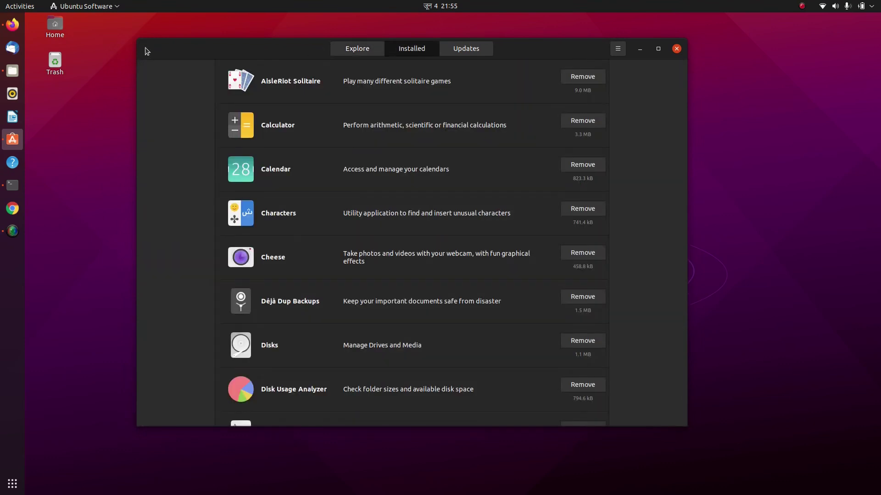
click(333, 51)
mouse_move(308, 49)
mouse_down()
mouse_move(279, 44)
mouse_move(325, 53)
mouse_move(319, 60)
mouse_up()
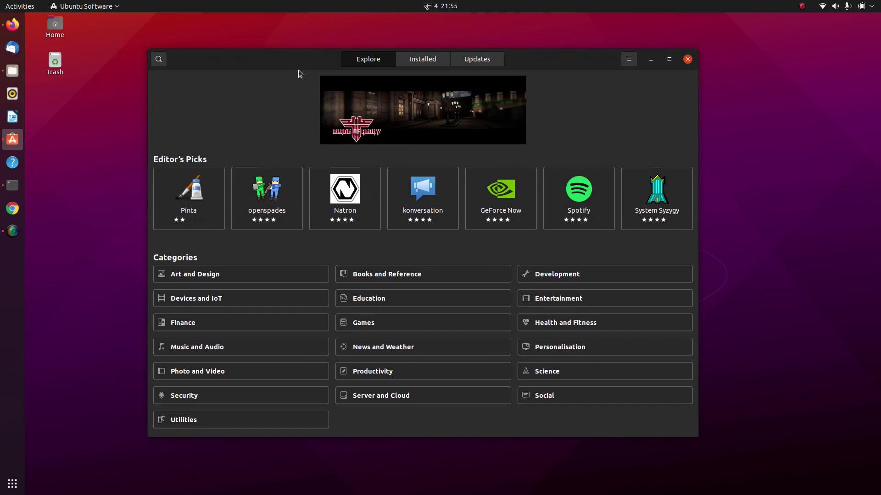
drag(285, 56, 265, 52)
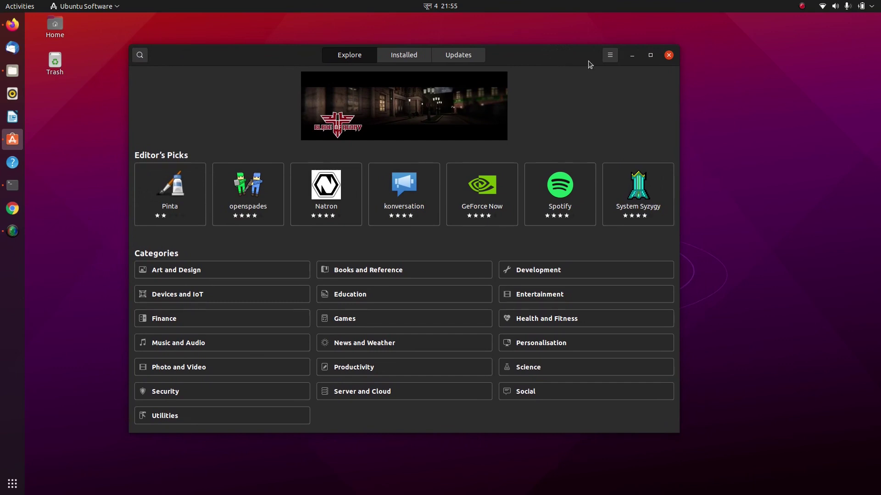
click(632, 55)
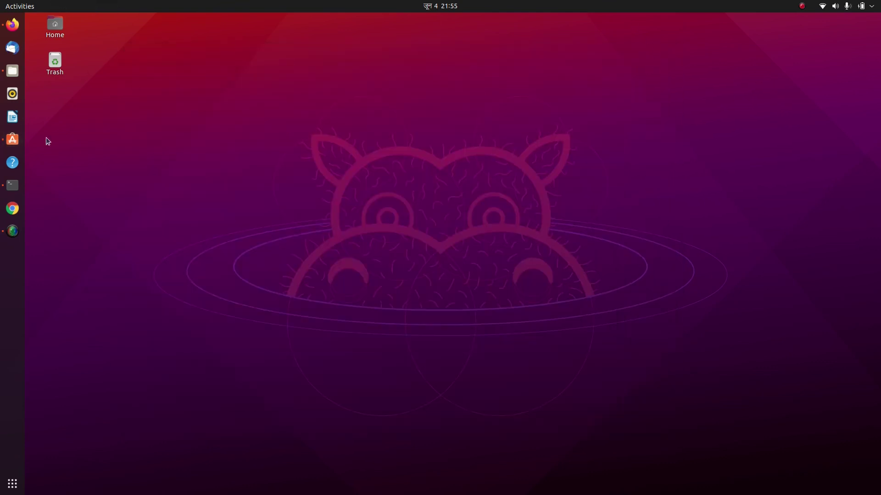
Install Synaptic from Terminal with "sudo apt install synaptic", entering the account password and accepting the additional packages
click(12, 185)
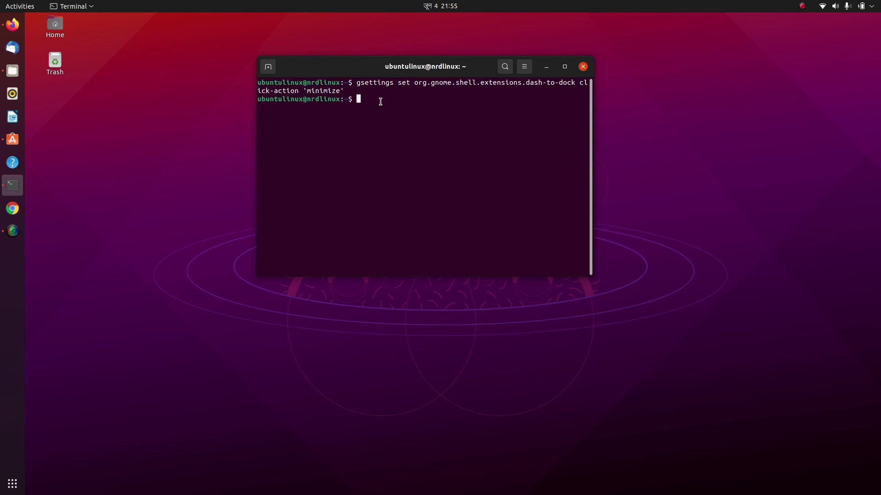
text(sudo apt install synaptic)
key(Return)
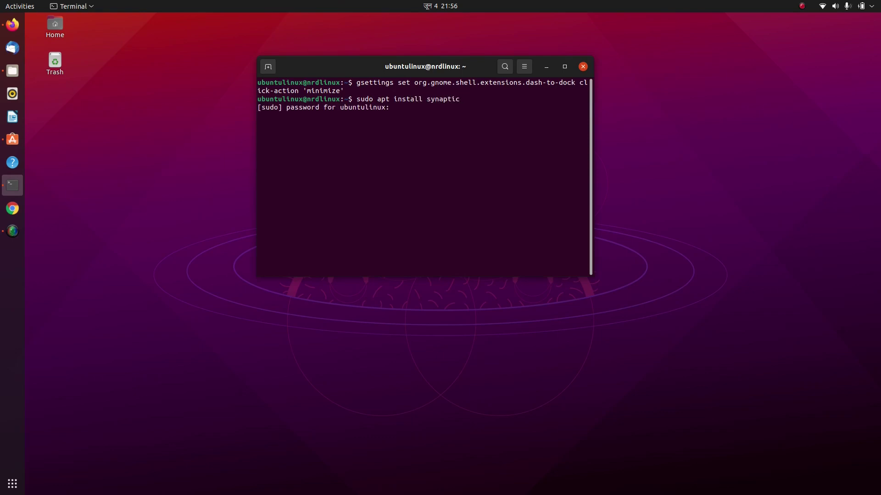
key(Return)
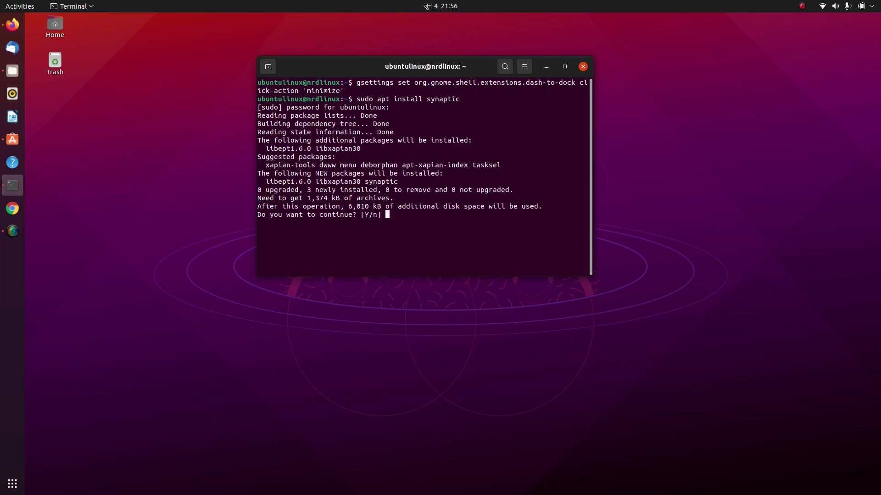
text(y)
key(Return)
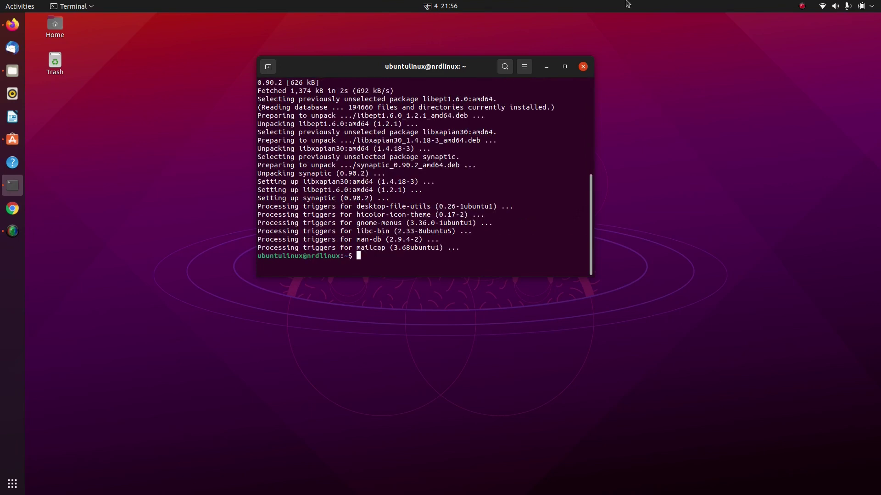
Launch Synaptic Package Manager from the second page of the application overview and authenticate with the account password
click(12, 484)
scroll(525, 257, down, 1)
click(485, 319)
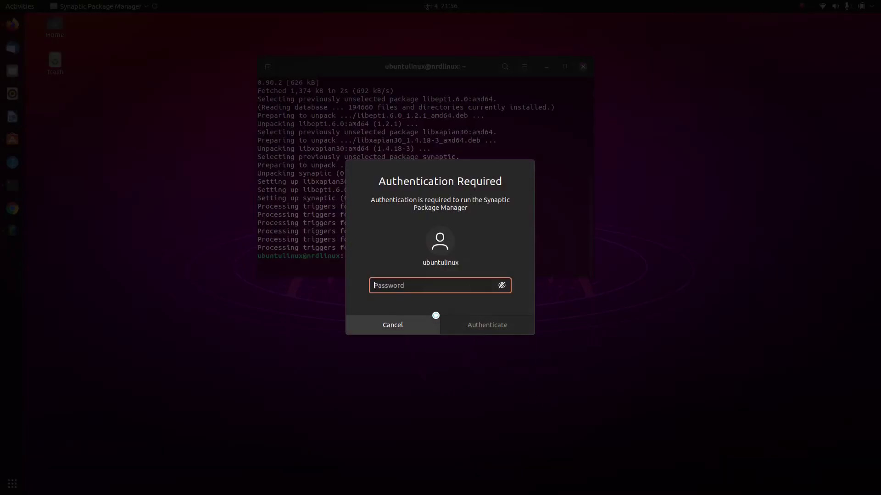
text(********)
key(Return)
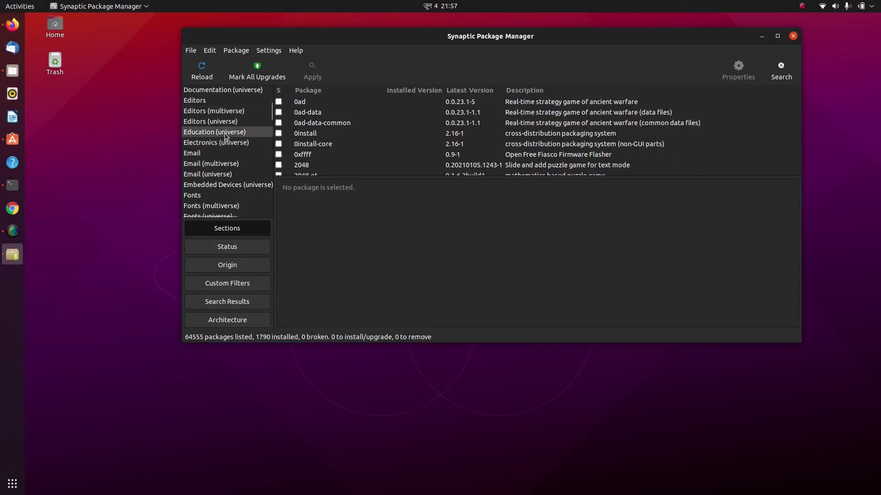
Browse the package sections in Synaptic, viewing the packages under Email and Graphics
scroll(226, 135, down, 1)
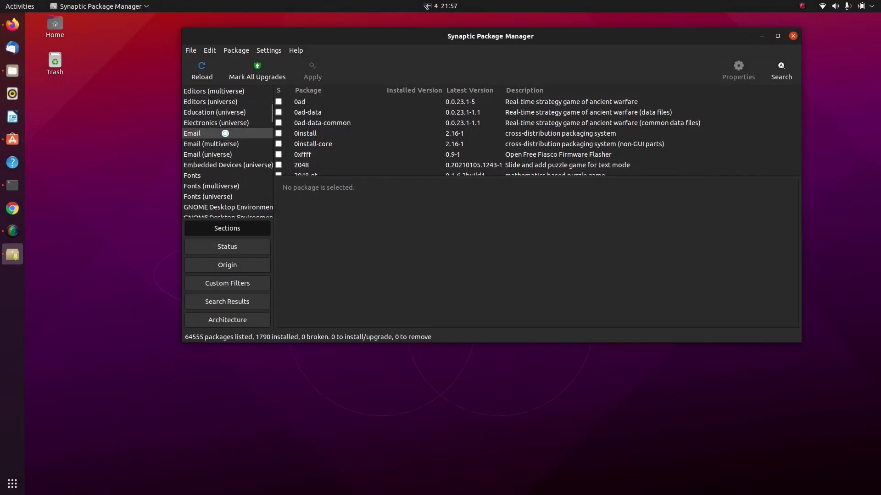
click(225, 133)
scroll(213, 127, down, 5)
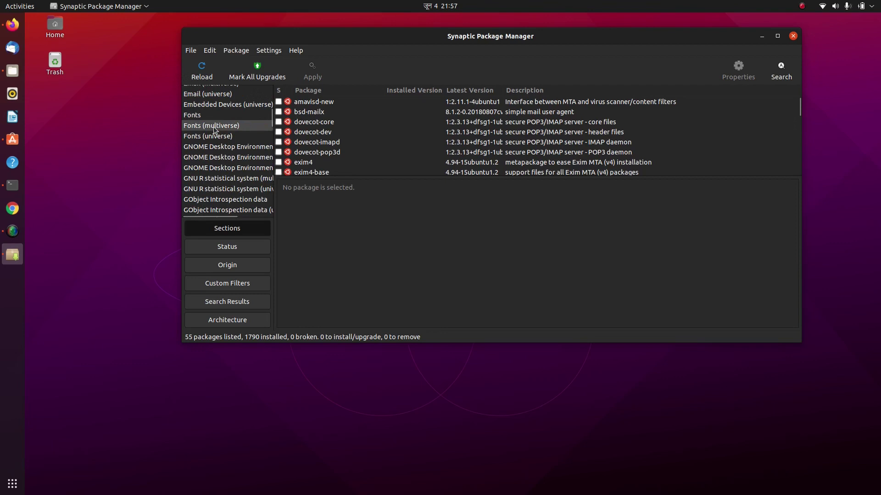
click(213, 173)
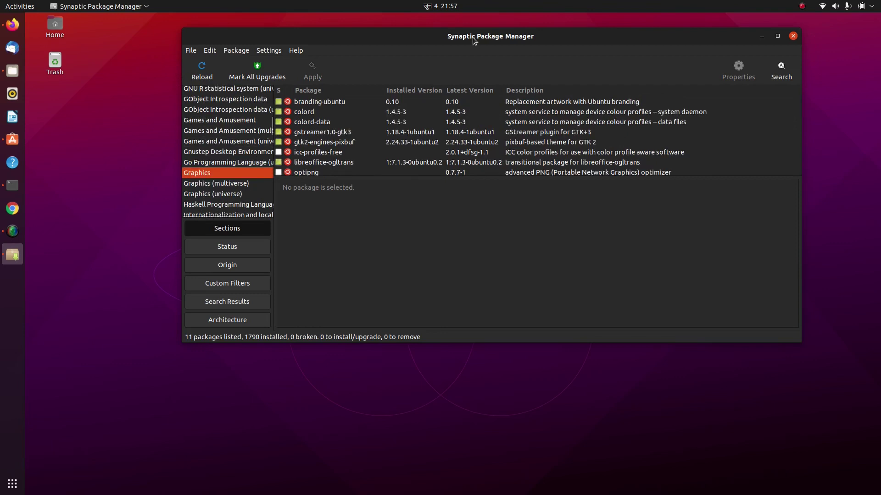
Search Synaptic for "gimp" in package descriptions and names
click(780, 71)
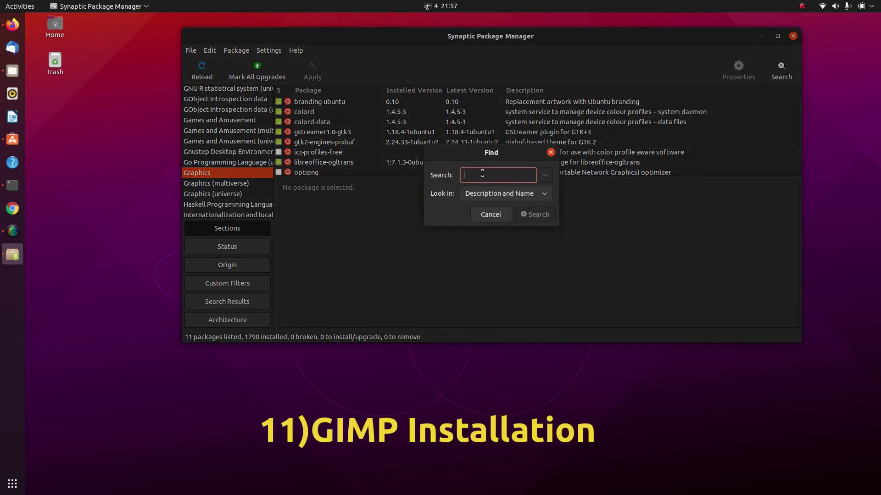
text(gimp)
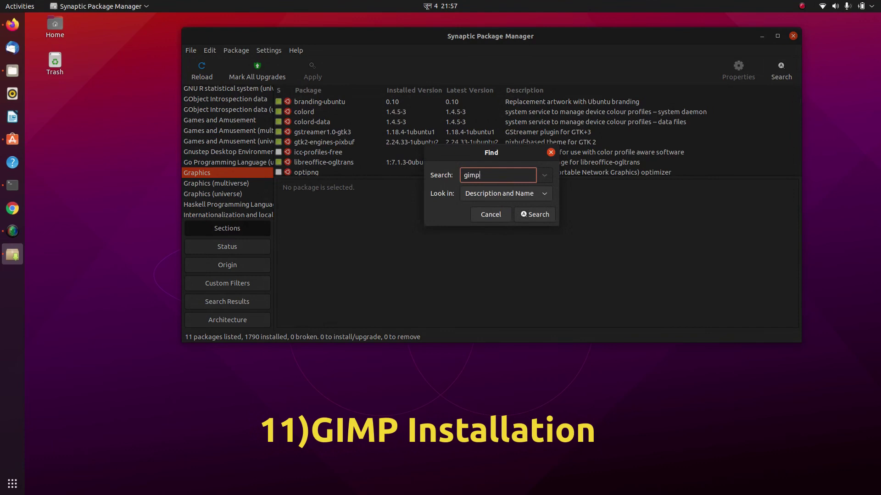
click(547, 215)
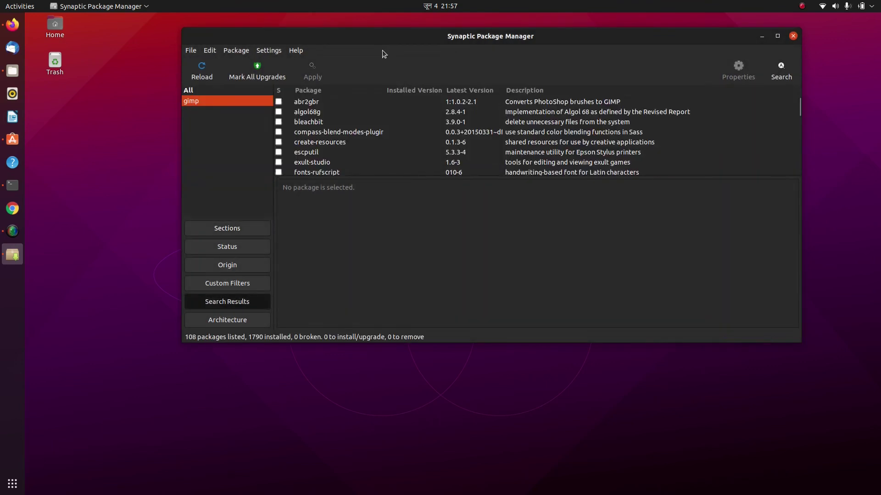
Mark the gimp package for installation in the search results and accept the additional required packages
scroll(392, 140, down, 3)
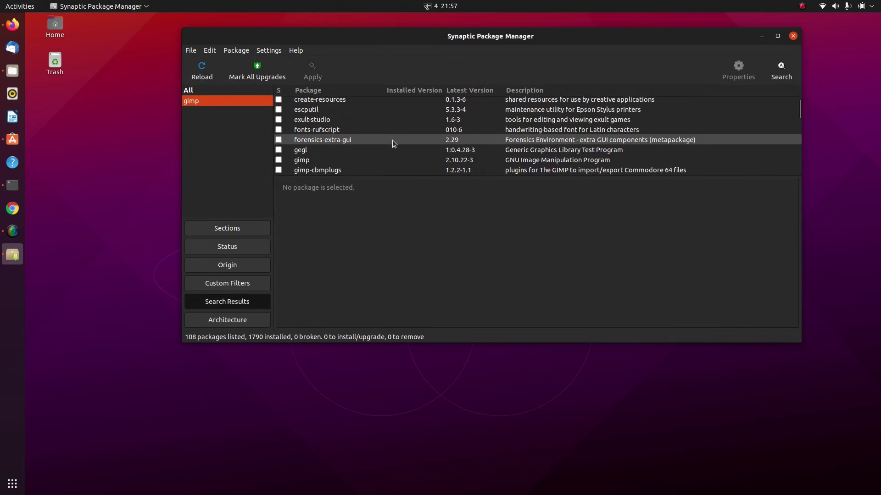
scroll(357, 158, down, 1)
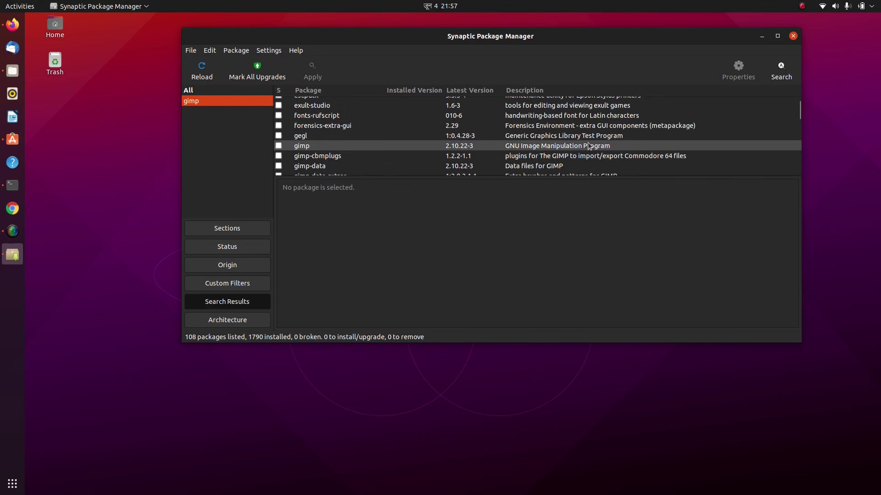
click(279, 146)
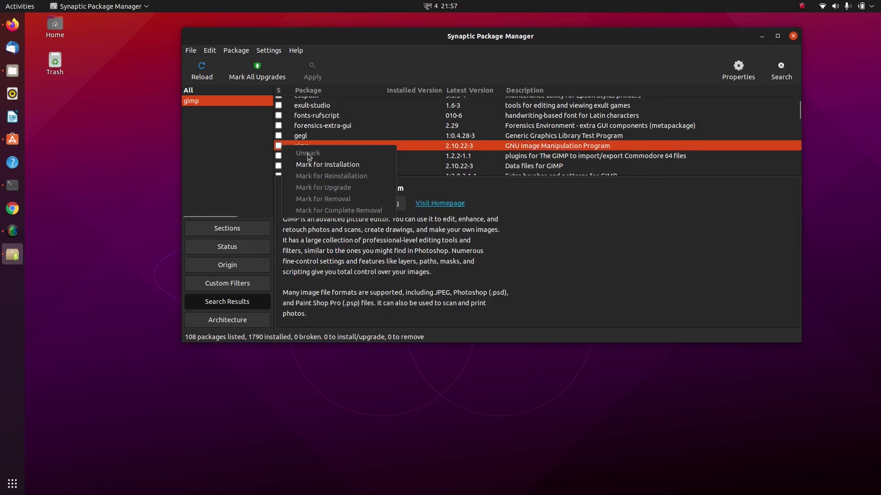
click(337, 167)
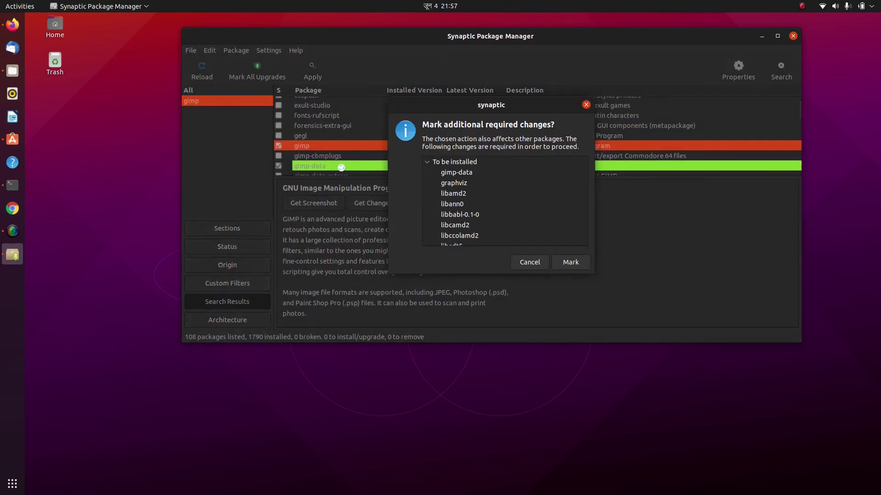
click(571, 262)
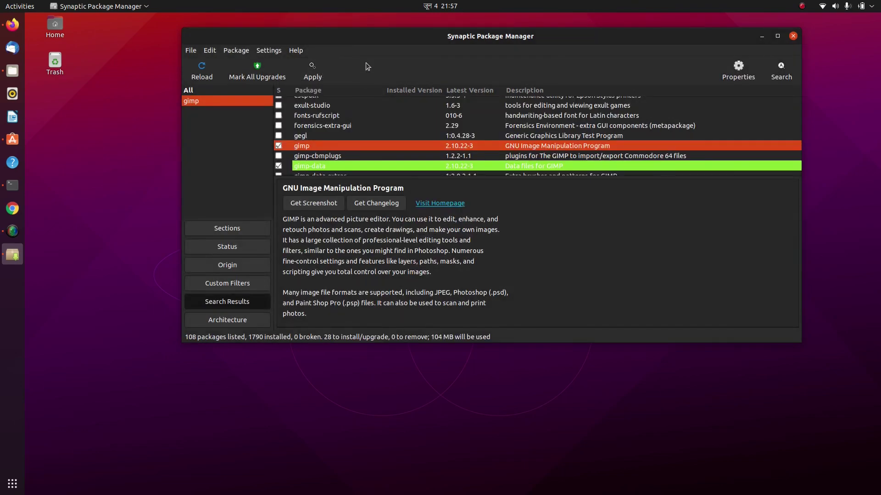
Apply the marked GIMP package changes and dismiss the completion dialog
click(312, 71)
click(681, 266)
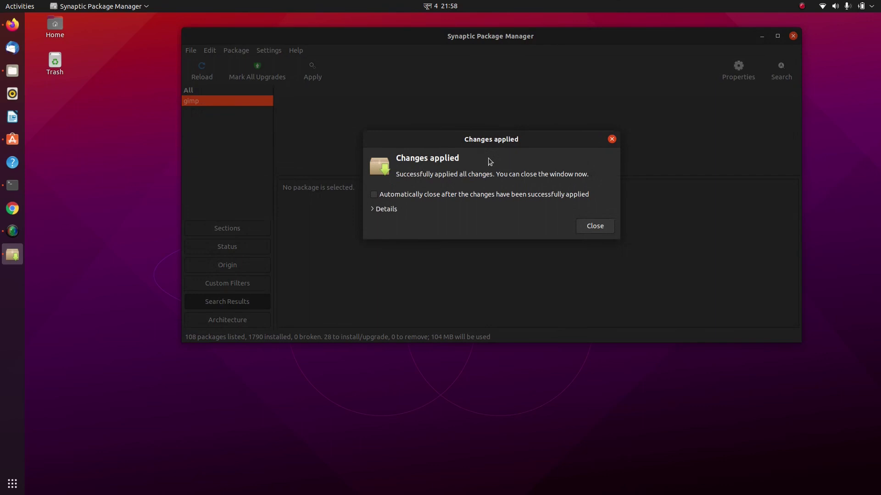
drag(508, 140, 477, 141)
click(576, 230)
Launch GNU Image Manipulation Program from the application overview to check the installation, and close it
key(super+a)
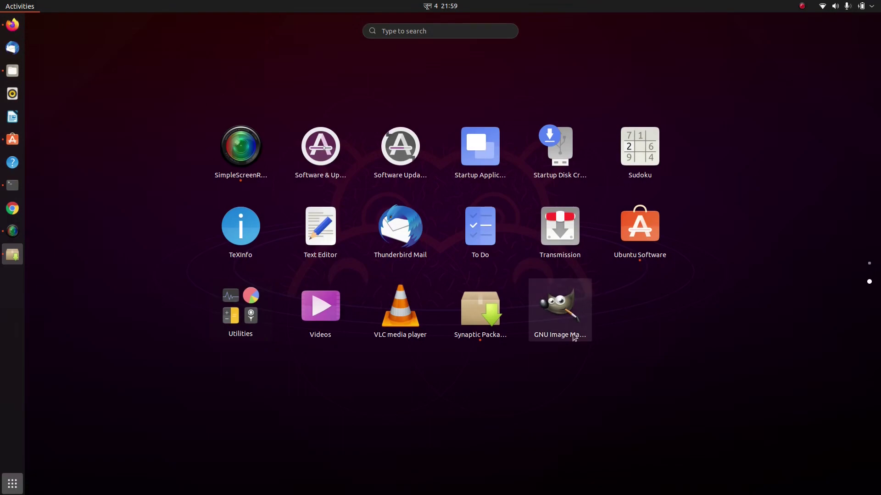
click(573, 311)
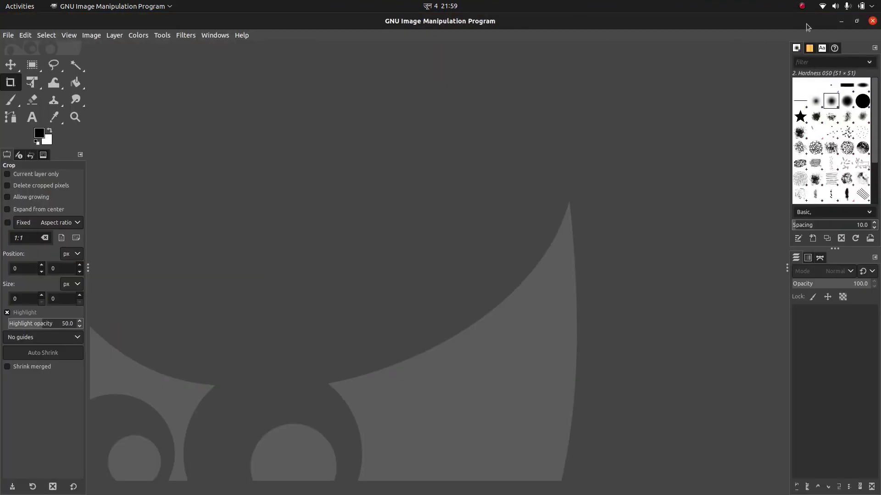
click(872, 21)
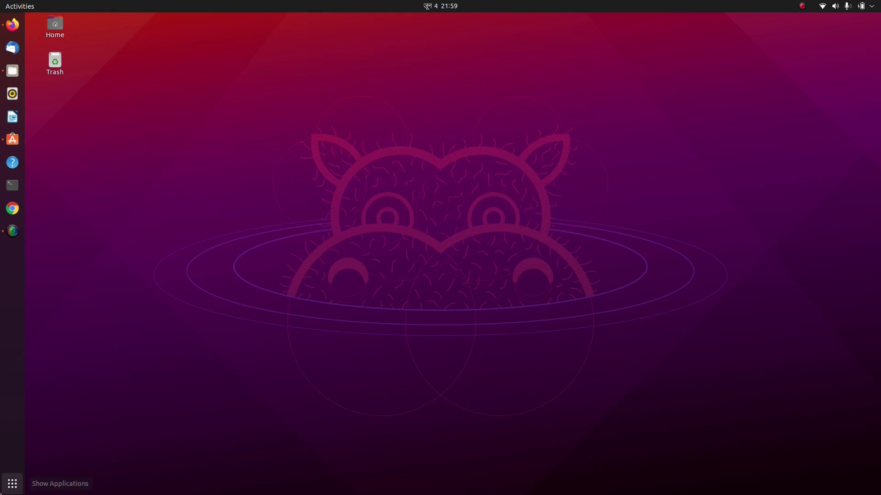
Open Startup Applications Preferences from the application overview and examine the additional startup programs
click(12, 484)
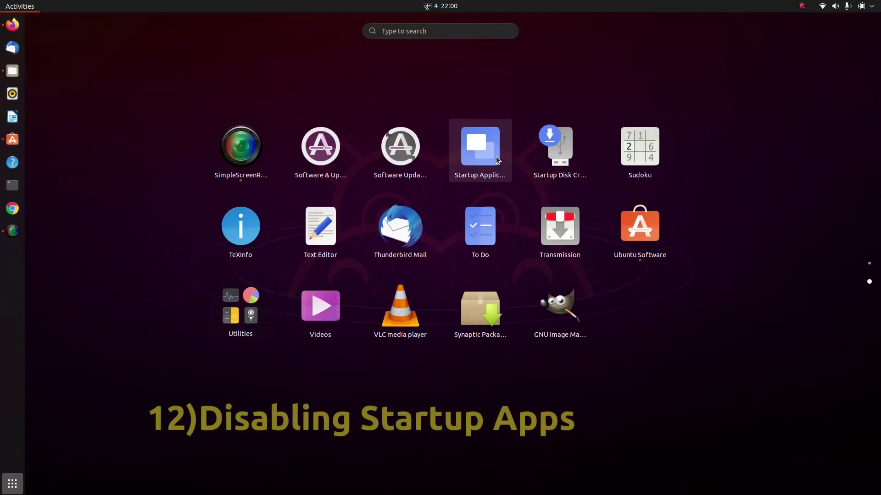
click(496, 156)
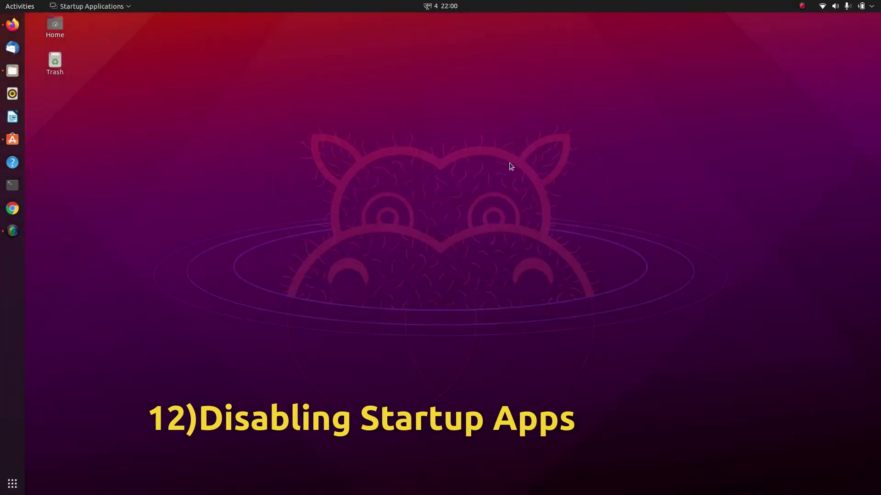
drag(473, 131, 405, 71)
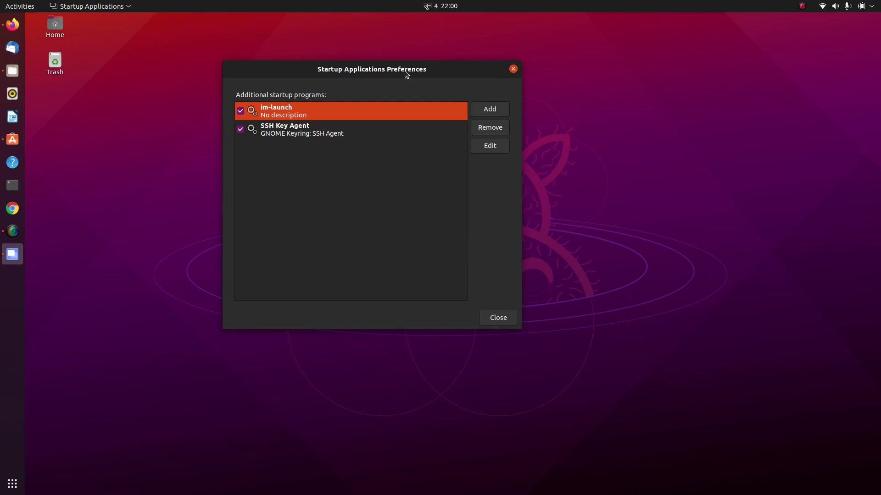
drag(405, 73, 408, 67)
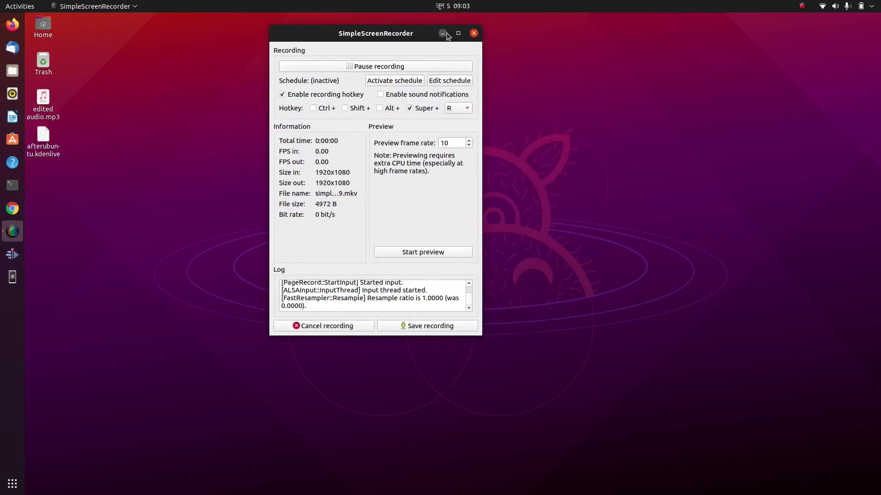
Install TLP from Terminal with "sudo apt install tlp", entering the account password and accepting the additional packages
click(444, 33)
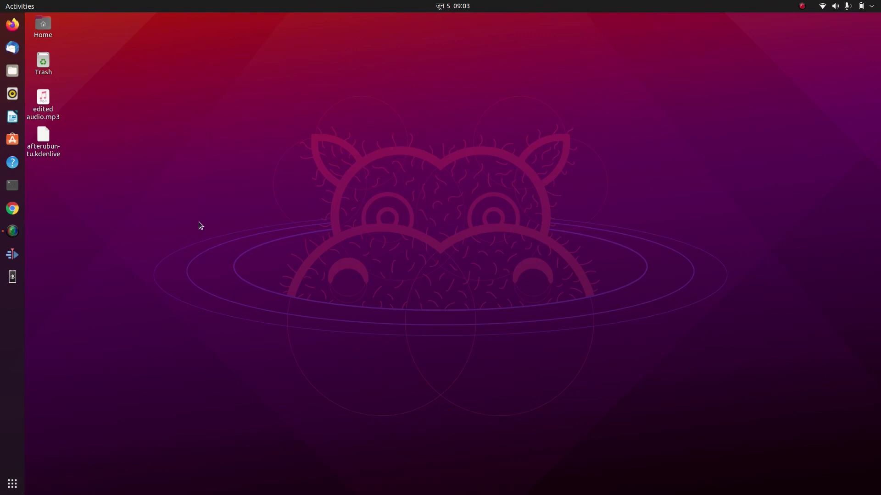
click(14, 185)
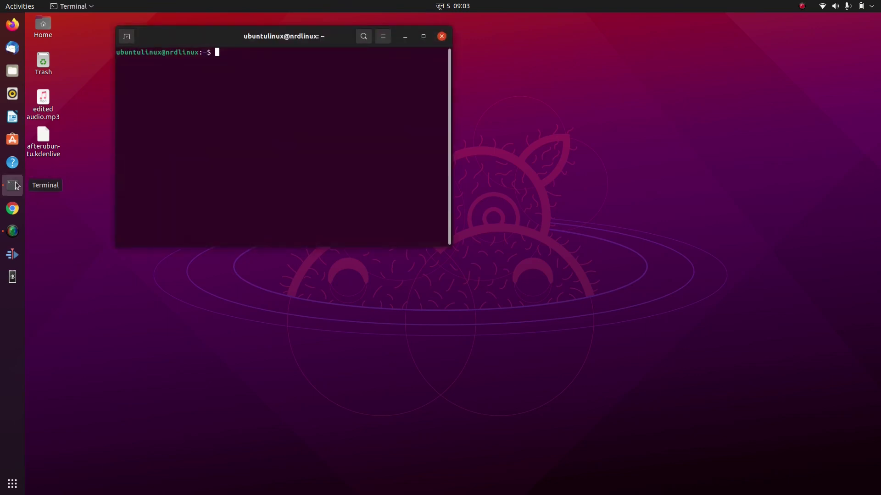
text(sudo apt install tlp)
key(Return)
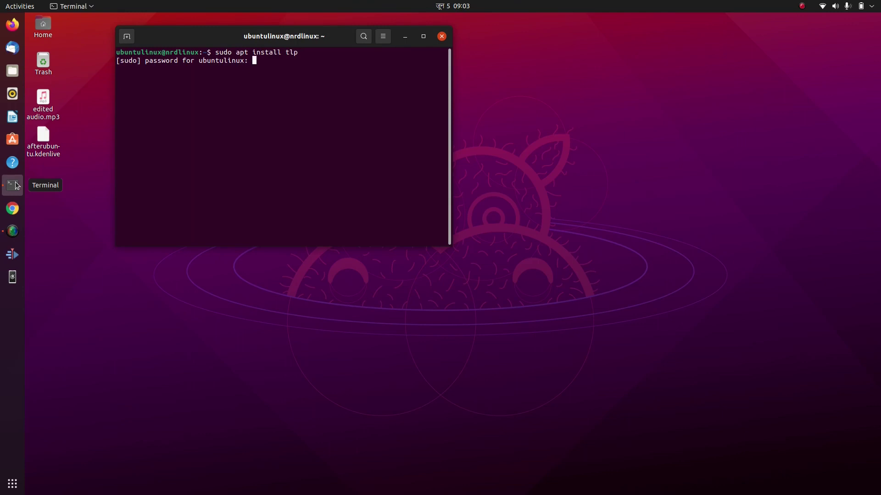
key(Return)
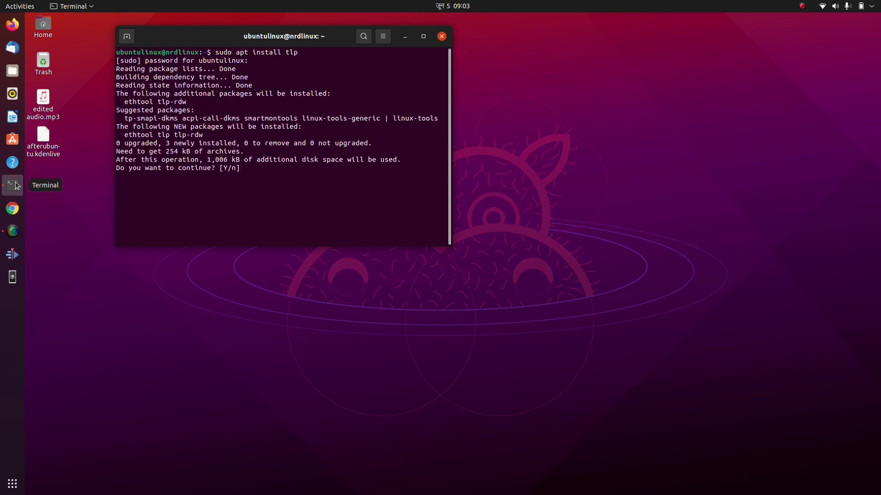
text(y)
key(Return)
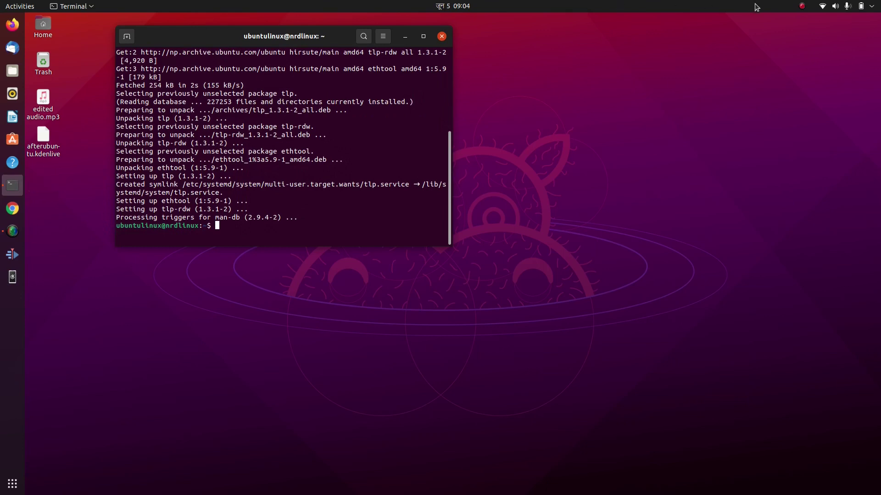
click(806, 7)
click(788, 37)
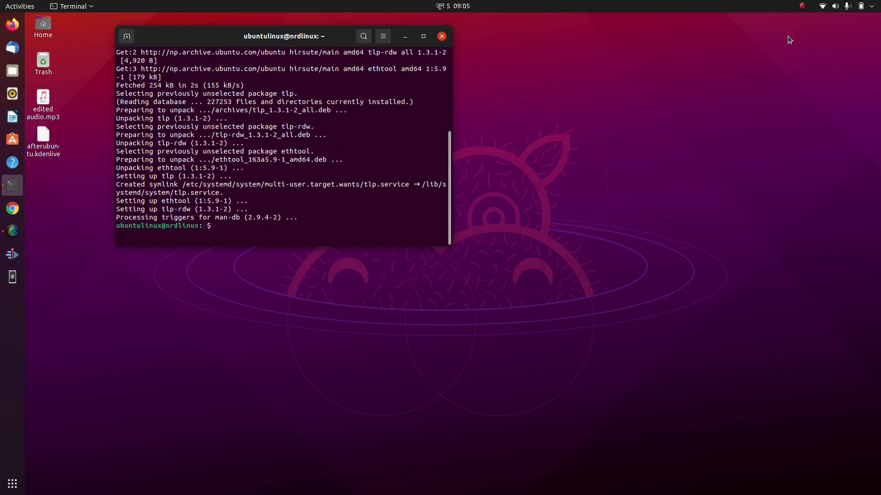